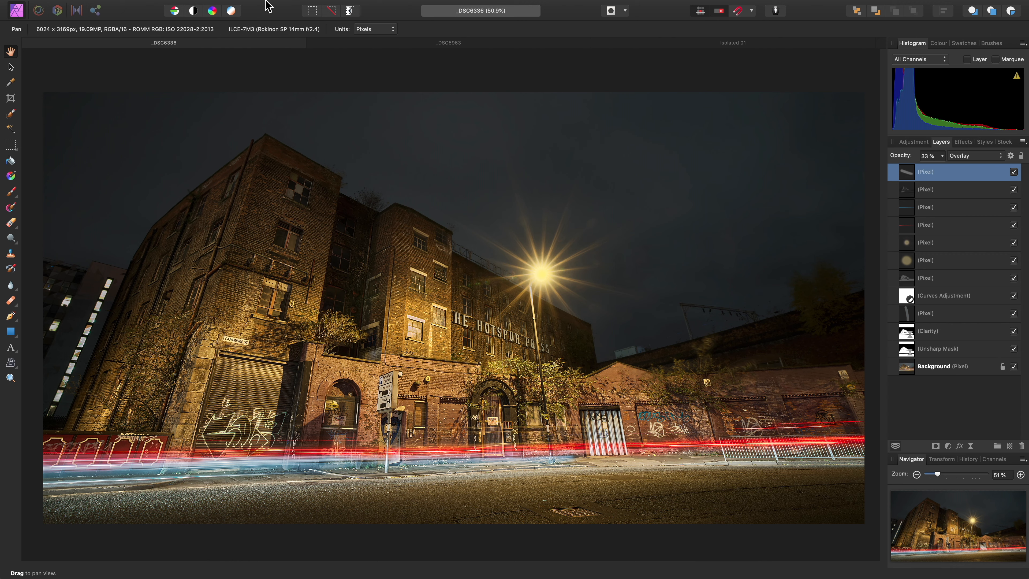
- Add a fill layer above the night photo's other layers and hide it
{"action": "left_click", "coordinate": [233, 6]}
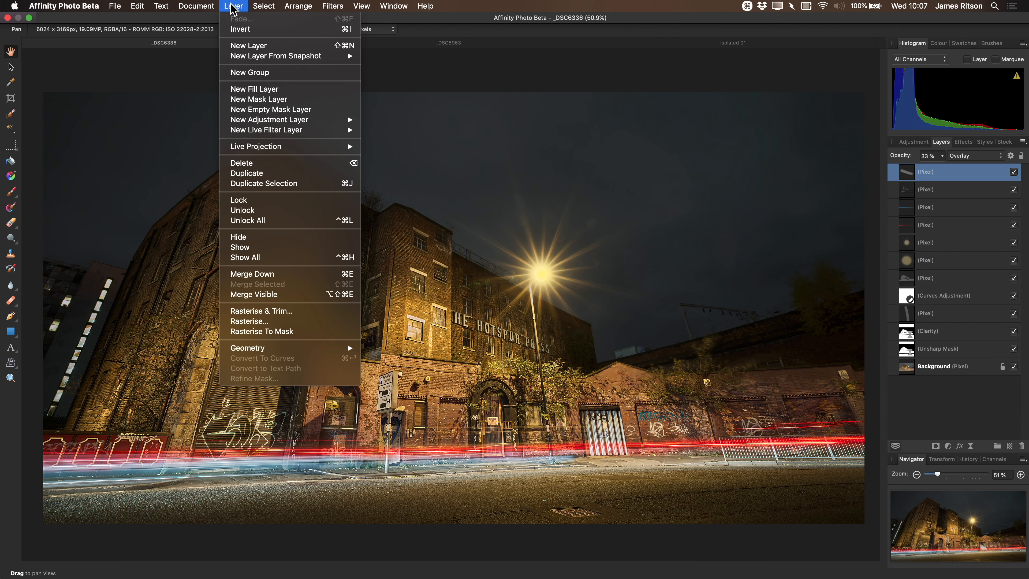
{"action": "left_click", "coordinate": [293, 92]}
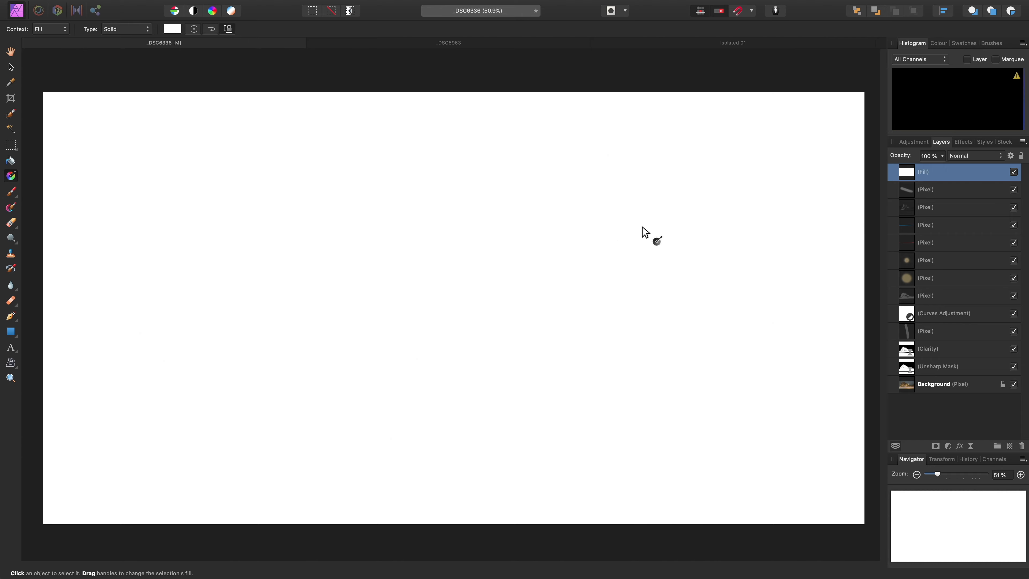
{"action": "left_click", "coordinate": [1013, 172]}
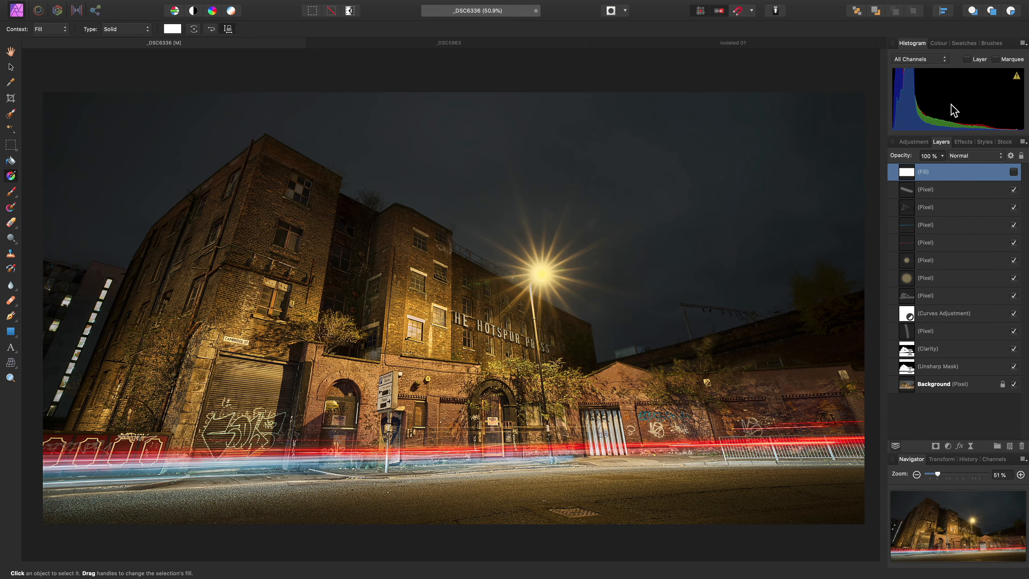
- Apply the yellow sampled from the street lamp as the fill layer's colour and show the layer again
{"action": "left_click", "coordinate": [938, 43]}
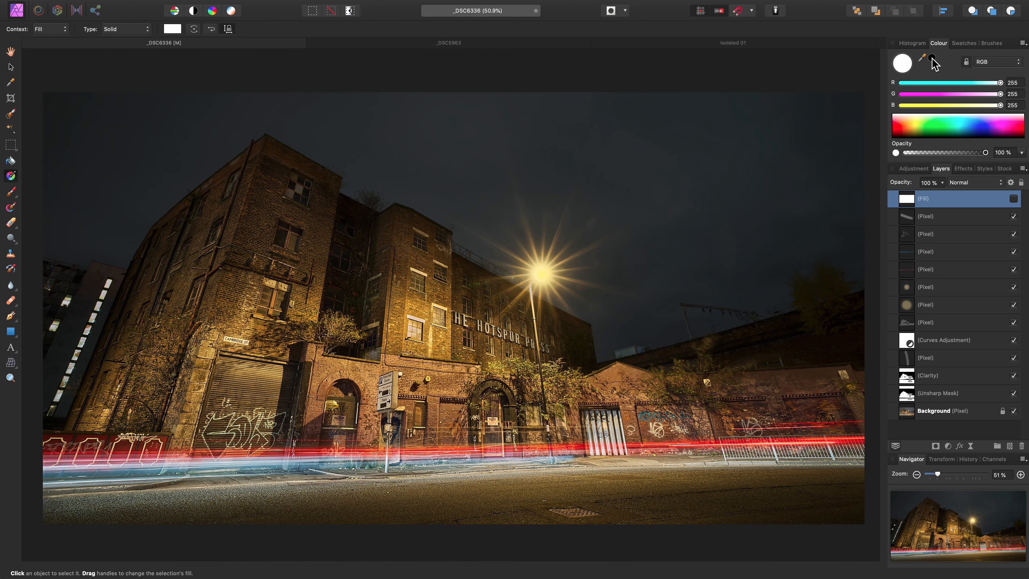
{"action": "left_click_drag", "start_coordinate": [932, 59], "coordinate": [541, 273]}
{"action": "left_click", "coordinate": [932, 58]}
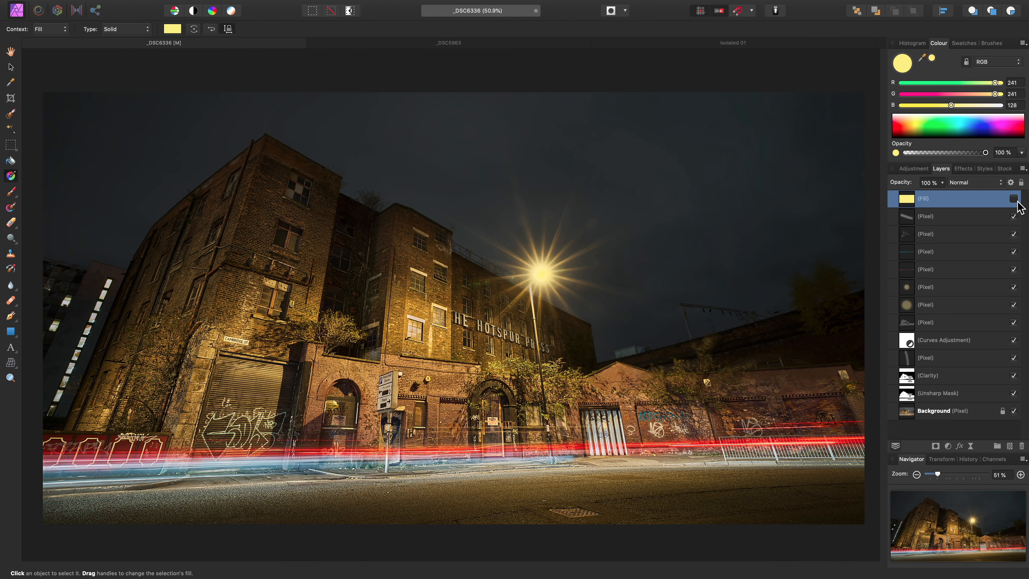
{"action": "left_click", "coordinate": [1014, 198]}
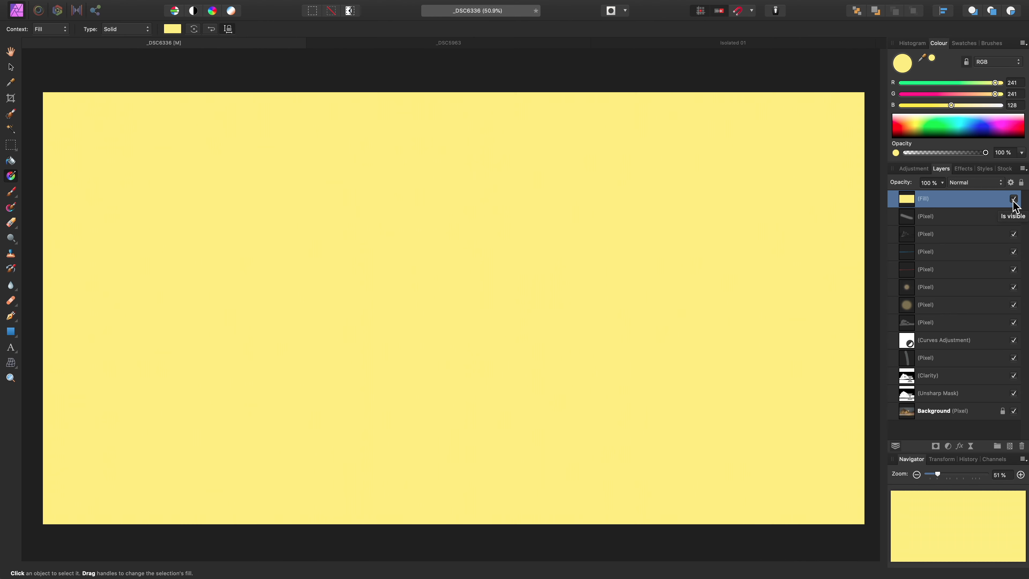
- Set the yellow fill layer's blend mode to Divide, compare with it hidden, and lower its opacity to 75 %
{"action": "left_click", "coordinate": [978, 183]}
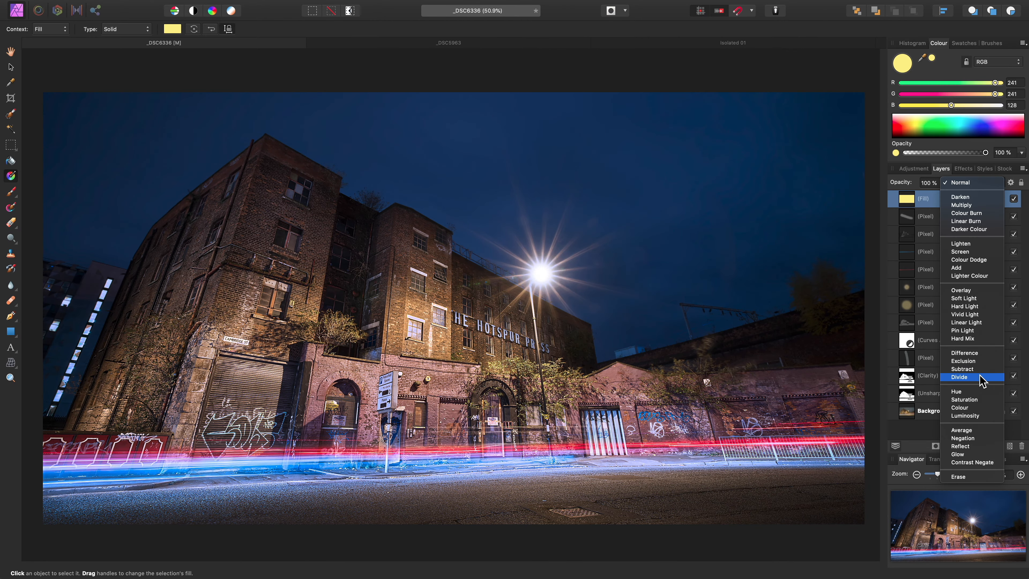
{"action": "left_click", "coordinate": [982, 378]}
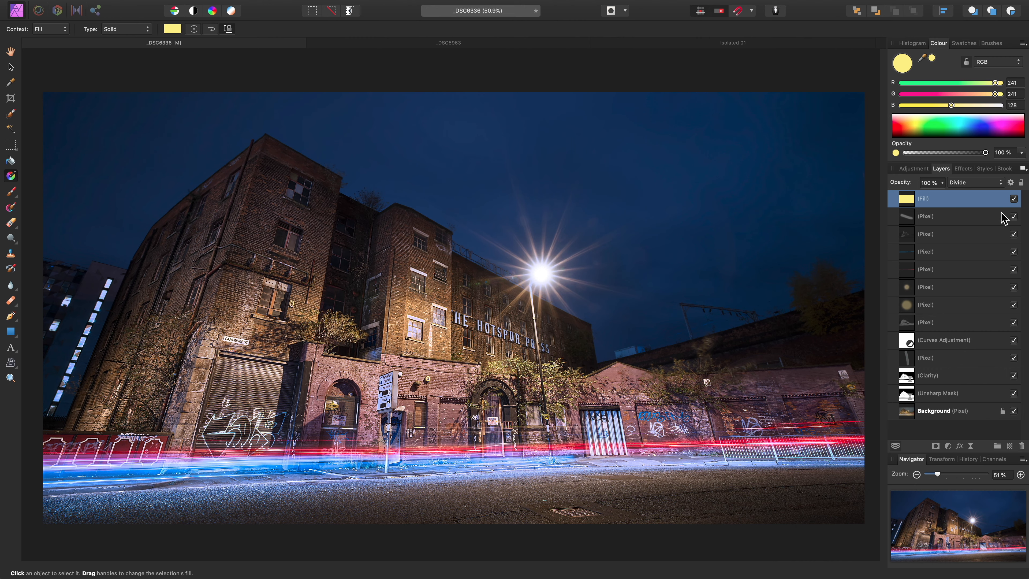
{"action": "left_click", "coordinate": [1013, 198]}
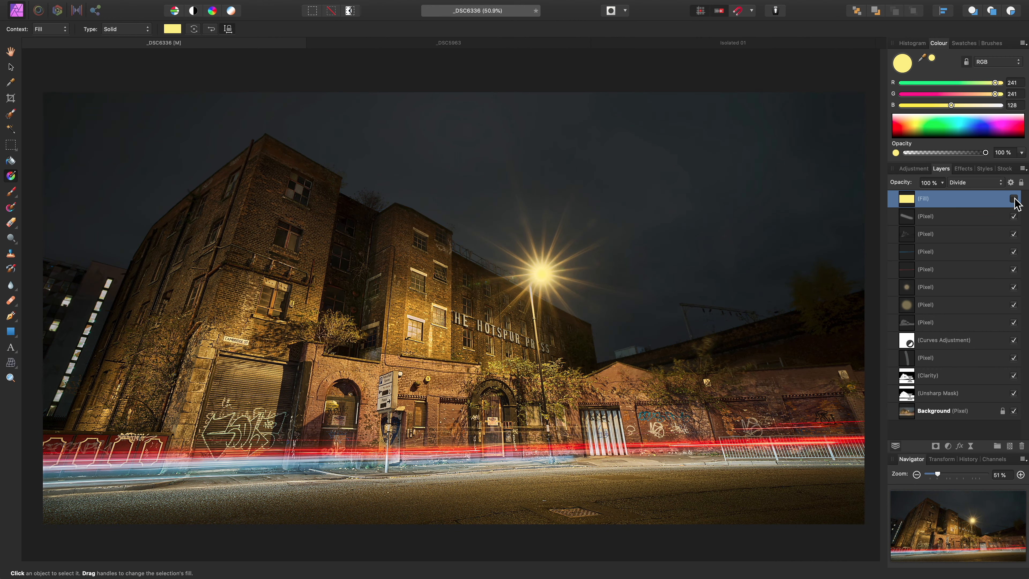
{"action": "left_click", "coordinate": [1013, 198]}
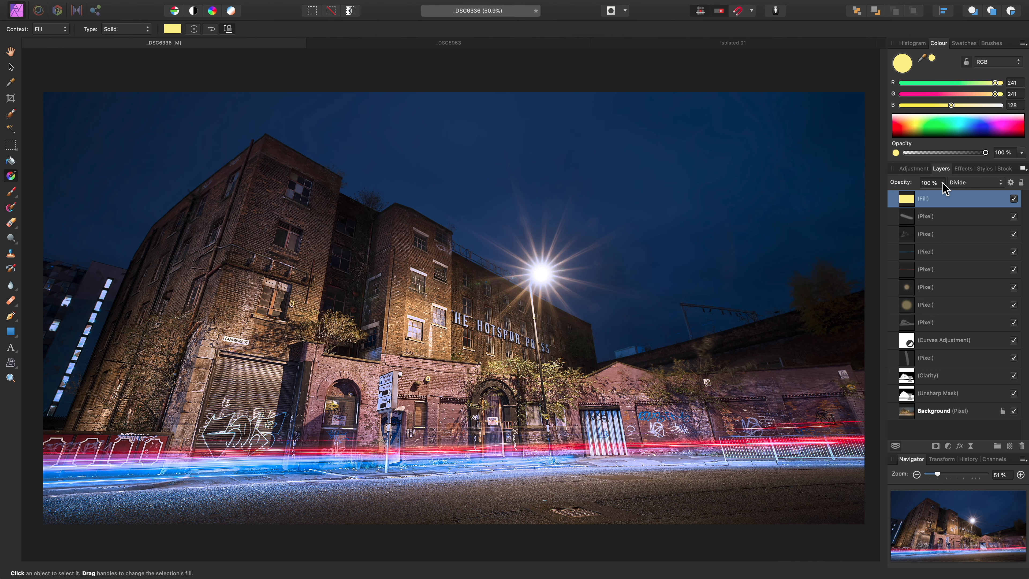
{"action": "left_click_drag", "start_coordinate": [942, 183], "coordinate": [922, 200]}
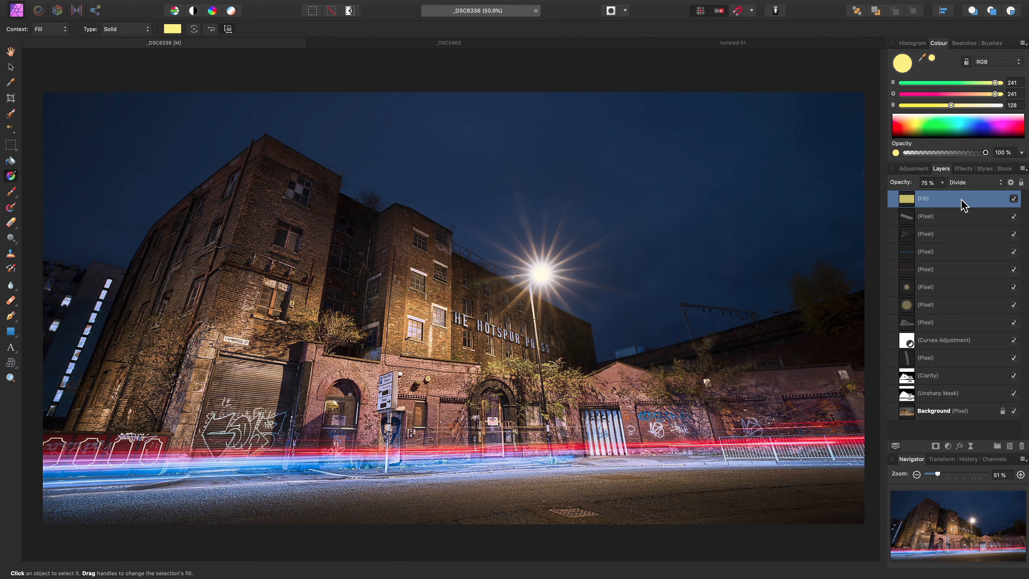
- Switch to the _DSC5963 image and add a Channel Mixer adjustment layer
{"action": "left_click", "coordinate": [523, 45]}
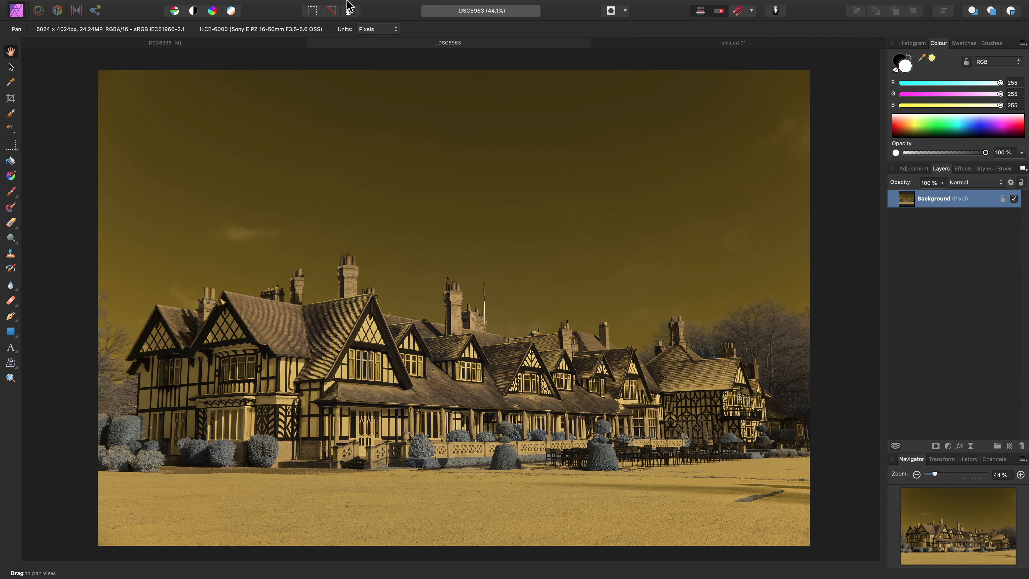
{"action": "left_click", "coordinate": [235, 5]}
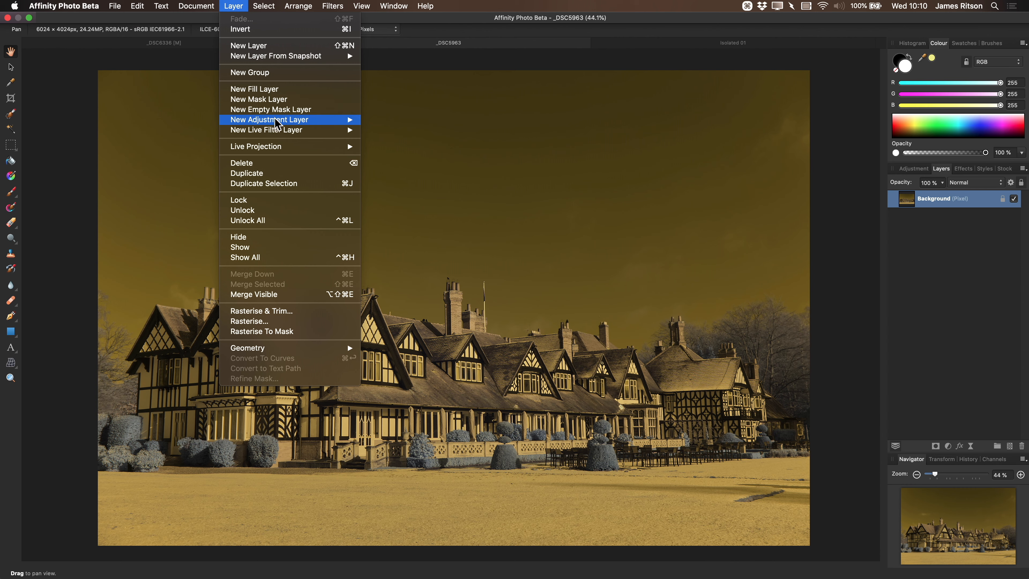
{"action": "mouse_move", "coordinate": [308, 119]}
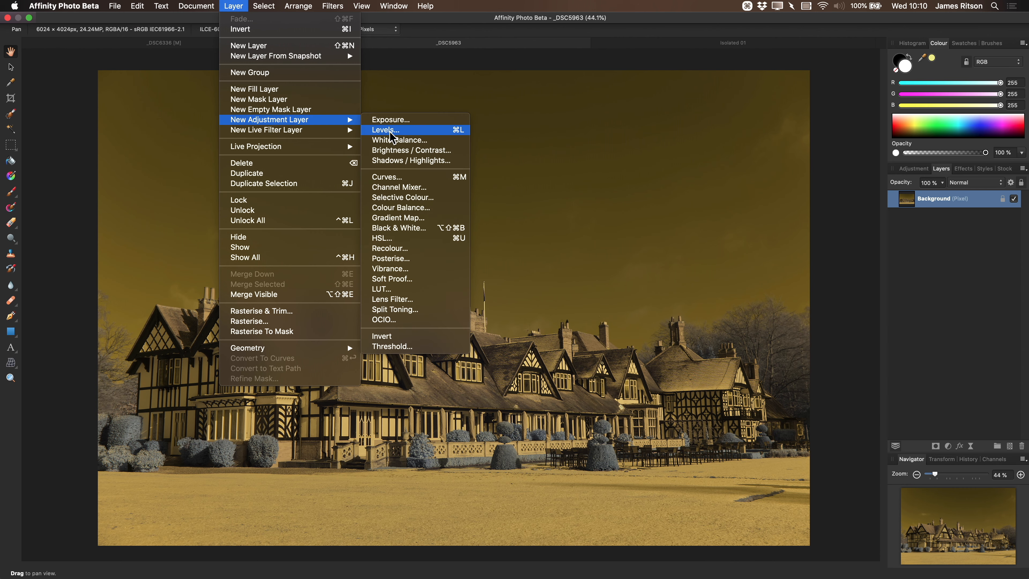
{"action": "left_click", "coordinate": [437, 192]}
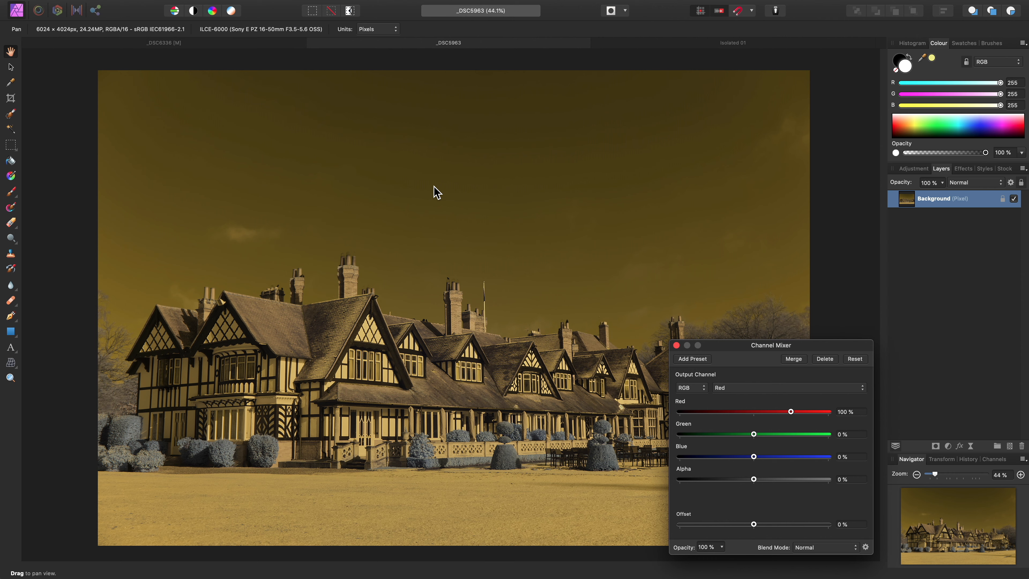
- Set the Channel Mixer's Red output channel to 0 % red and 100 % blue
{"action": "left_click", "coordinate": [855, 412]}
{"action": "type", "text": "0"}
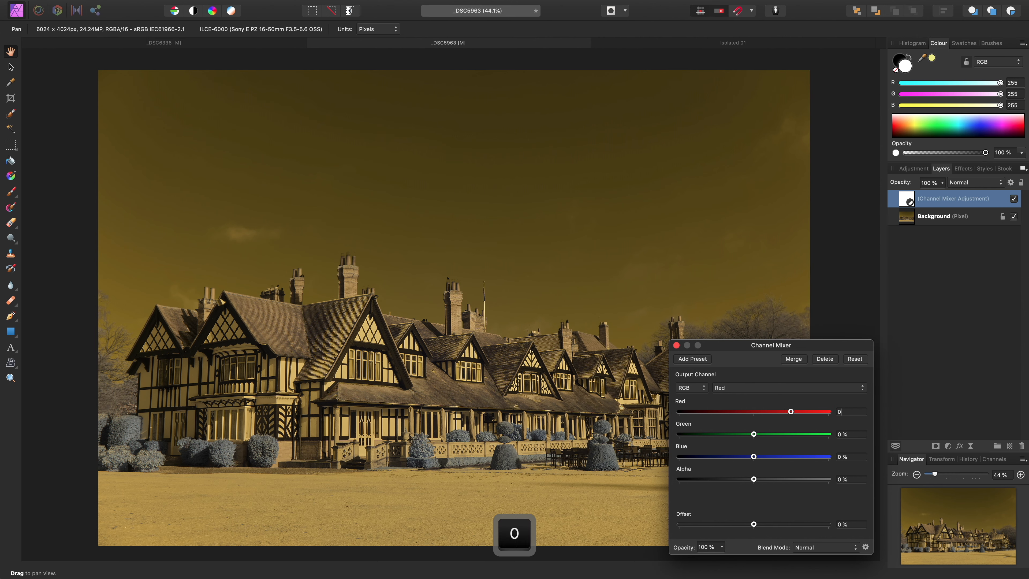
{"action": "key", "text": "Tab"}
{"action": "key", "text": "Tab"}
{"action": "type", "text": "1"}
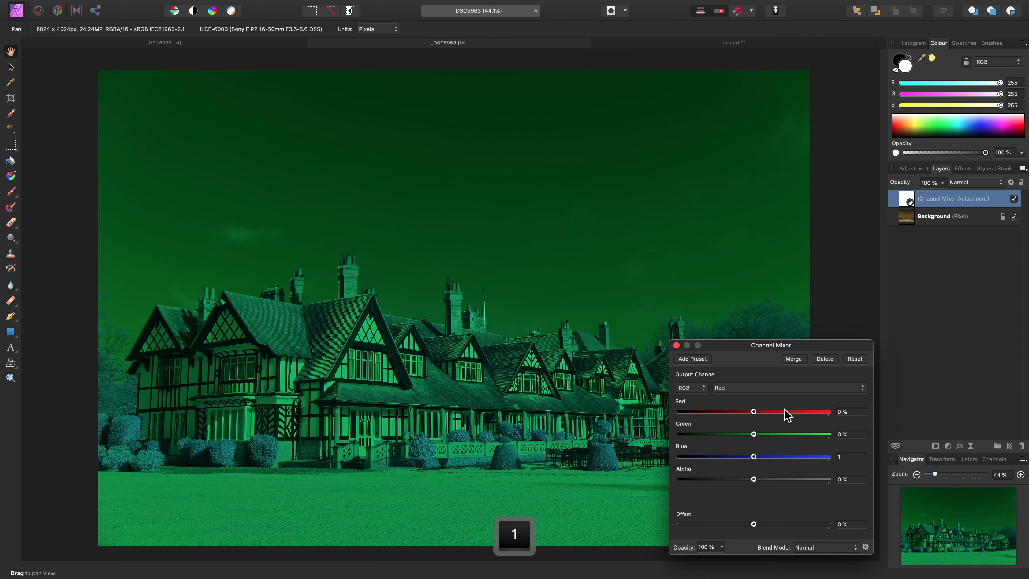
{"action": "type", "text": "00"}
{"action": "key", "text": "Return"}
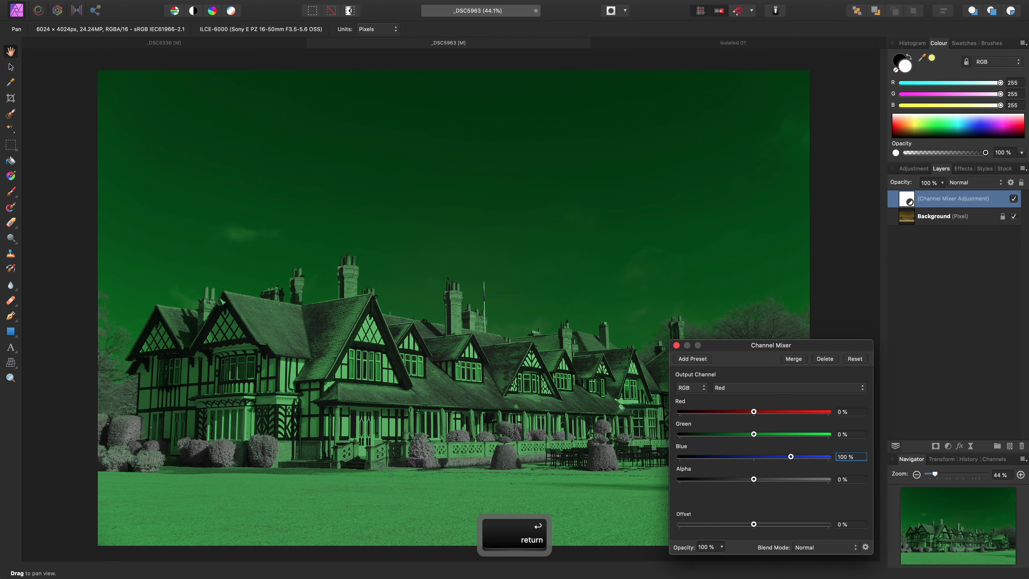
- Set the Channel Mixer's Blue output channel to 100 % red and 0 % blue
{"action": "left_click", "coordinate": [761, 390]}
{"action": "left_click", "coordinate": [760, 404]}
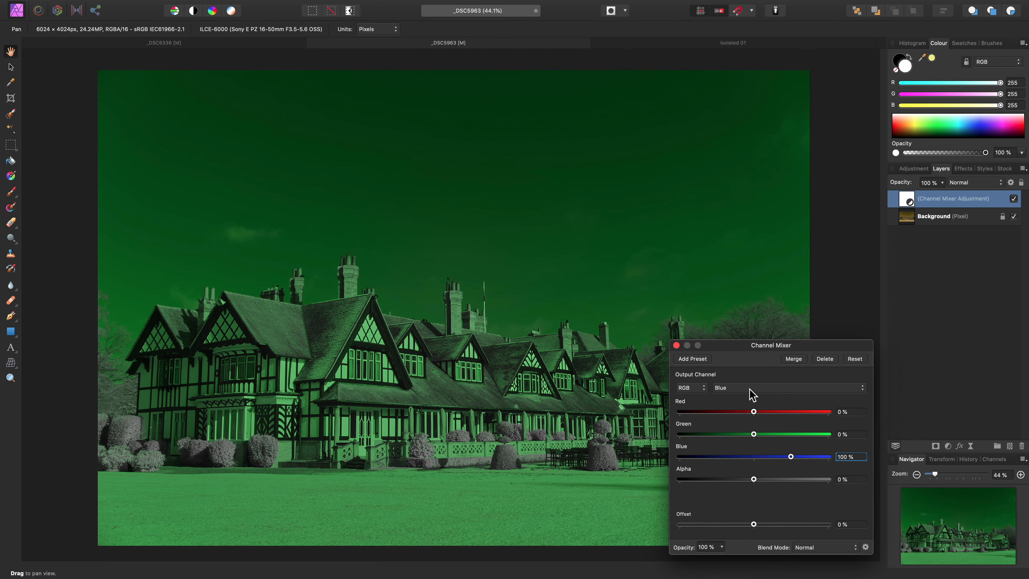
{"action": "left_click", "coordinate": [842, 412]}
{"action": "type", "text": "100"}
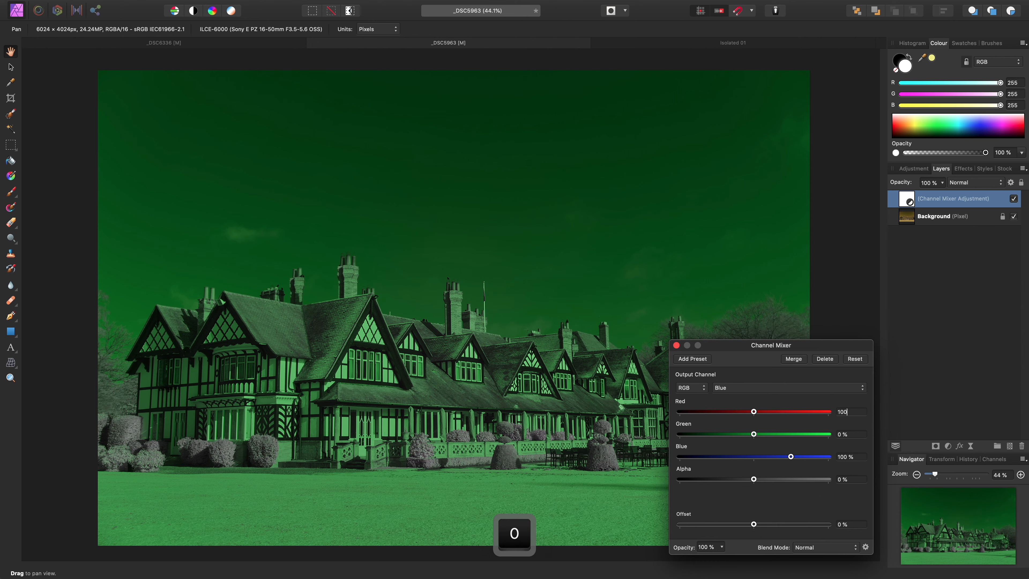
{"action": "key", "text": "Return"}
{"action": "key", "text": "Tab"}
{"action": "type", "text": "0"}
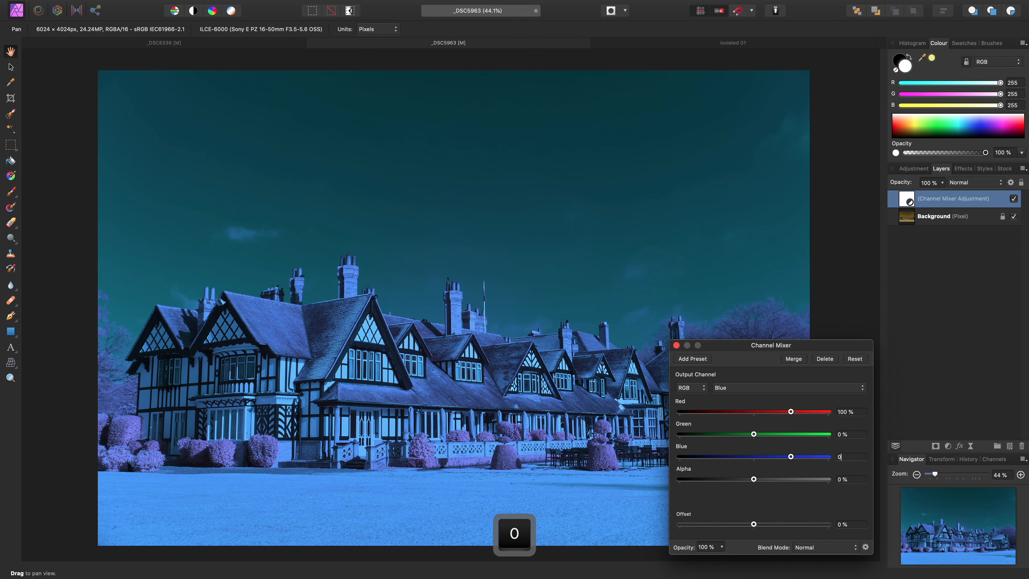
{"action": "key", "text": "Return"}
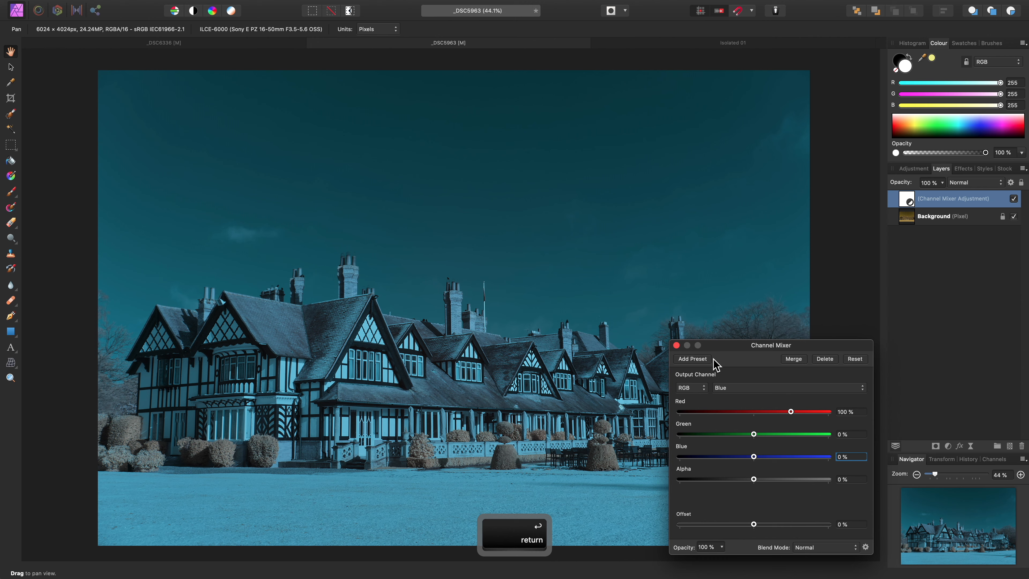
- Close the Channel Mixer settings, then add a fill layer above the adjustment and hide it
{"action": "left_click", "coordinate": [676, 345]}
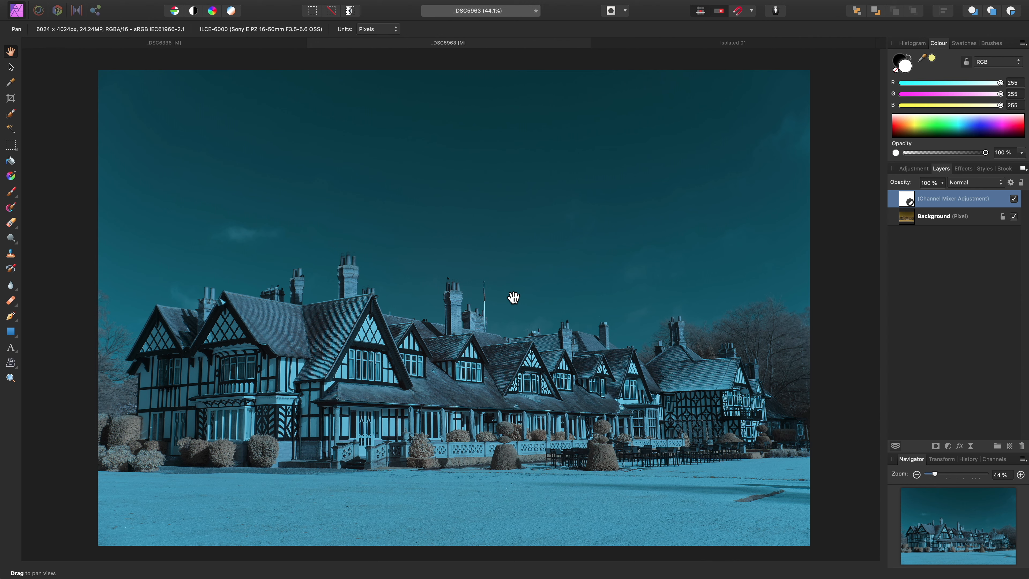
{"action": "mouse_move", "coordinate": [323, 5]}
{"action": "left_click", "coordinate": [240, 6]}
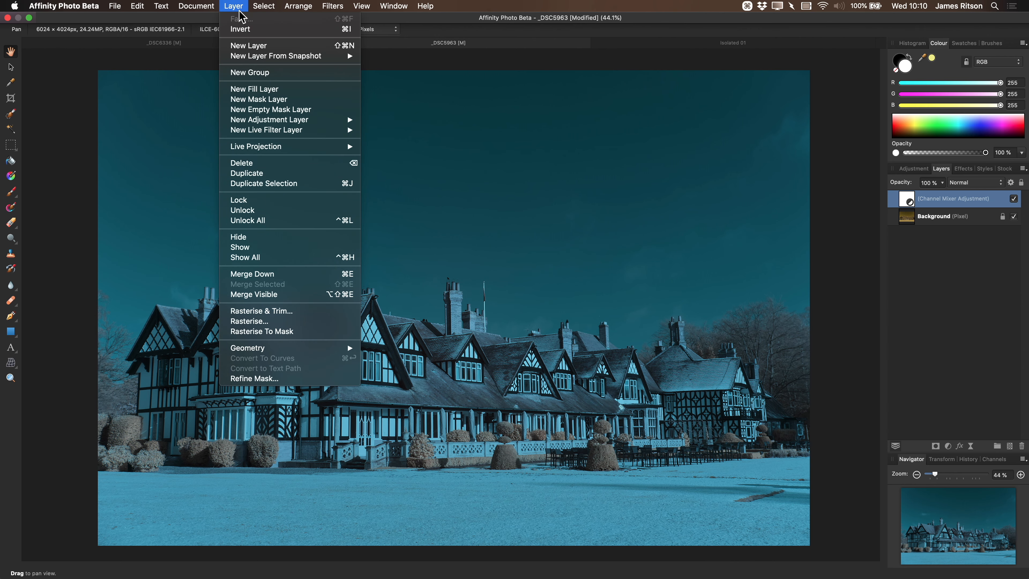
{"action": "left_click", "coordinate": [288, 90]}
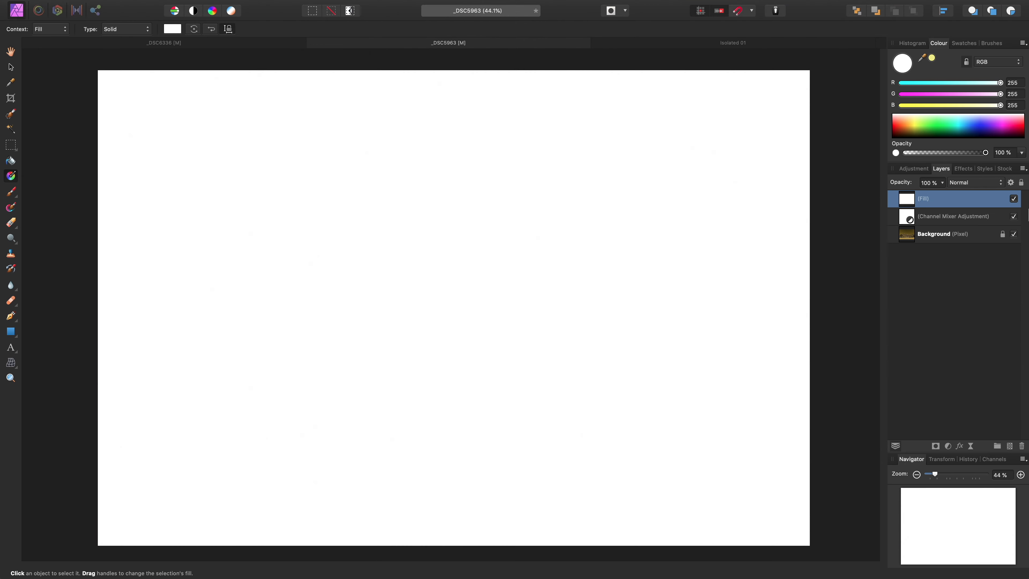
{"action": "left_click", "coordinate": [1013, 199]}
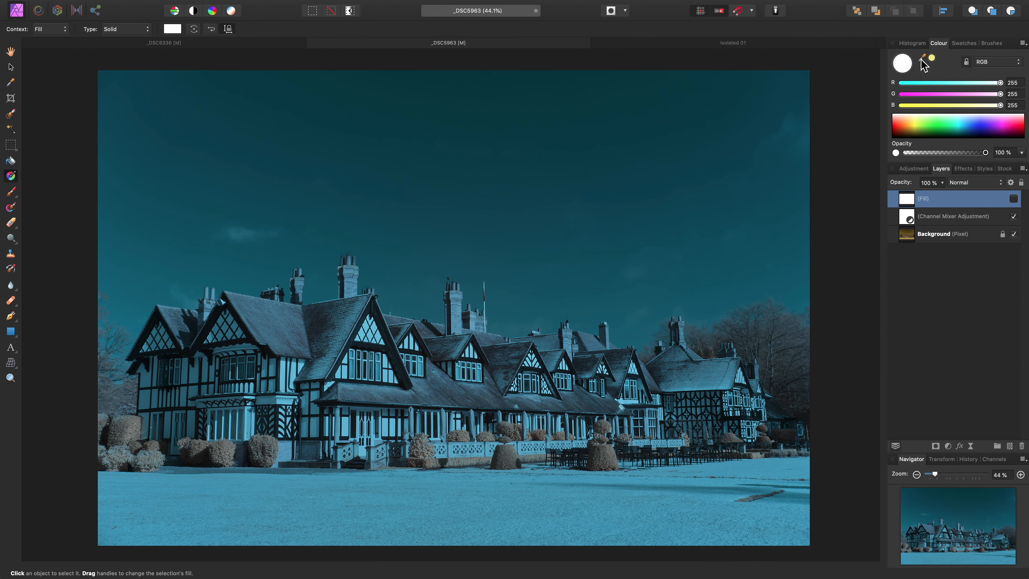
- Colour the fill layer with the light blue sampled from the building's front and show it in Divide blend mode at 100 % opacity
{"action": "left_click_drag", "start_coordinate": [922, 58], "coordinate": [395, 430]}
{"action": "left_click", "coordinate": [932, 58]}
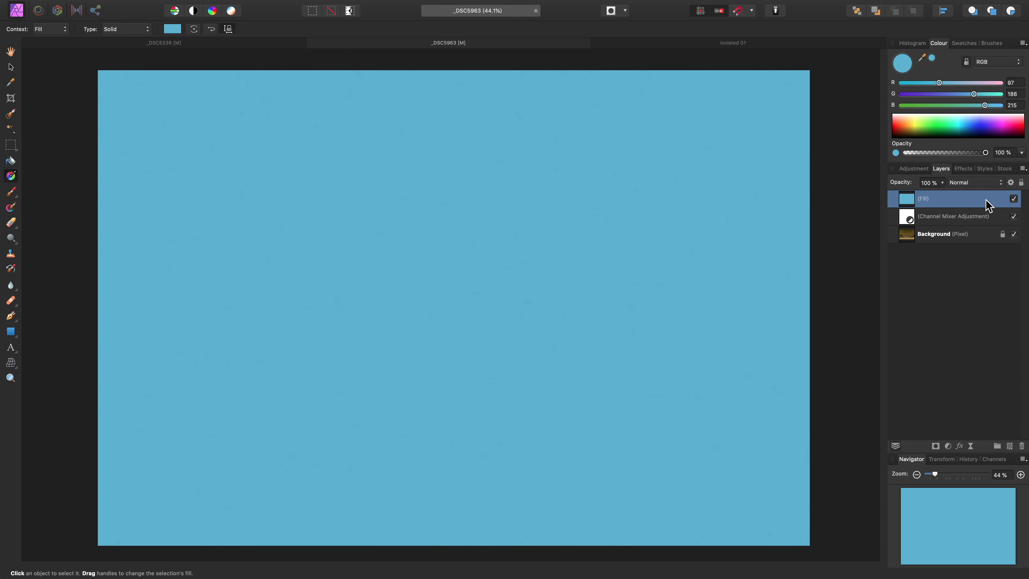
{"action": "left_click", "coordinate": [980, 183]}
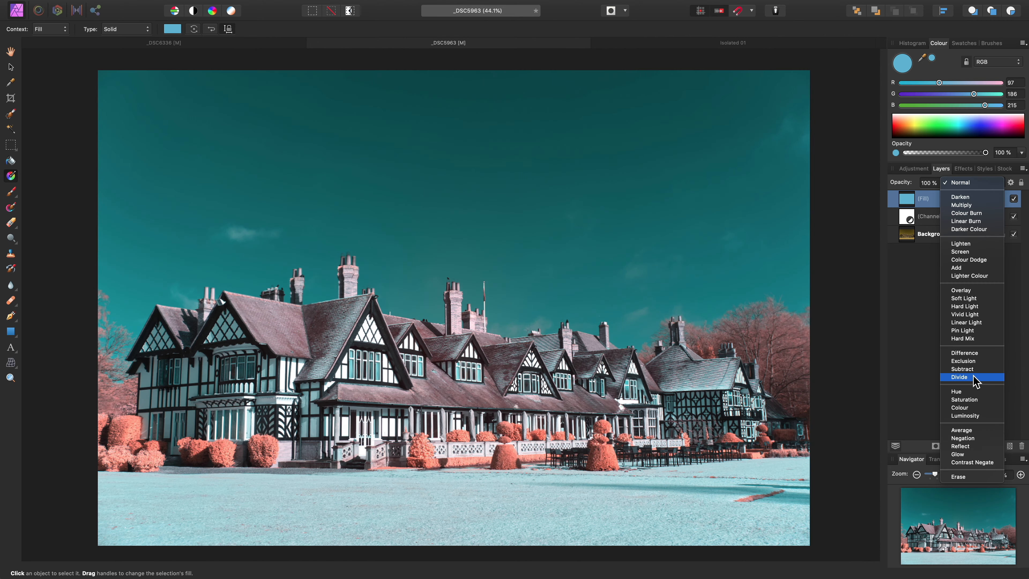
{"action": "left_click", "coordinate": [974, 377]}
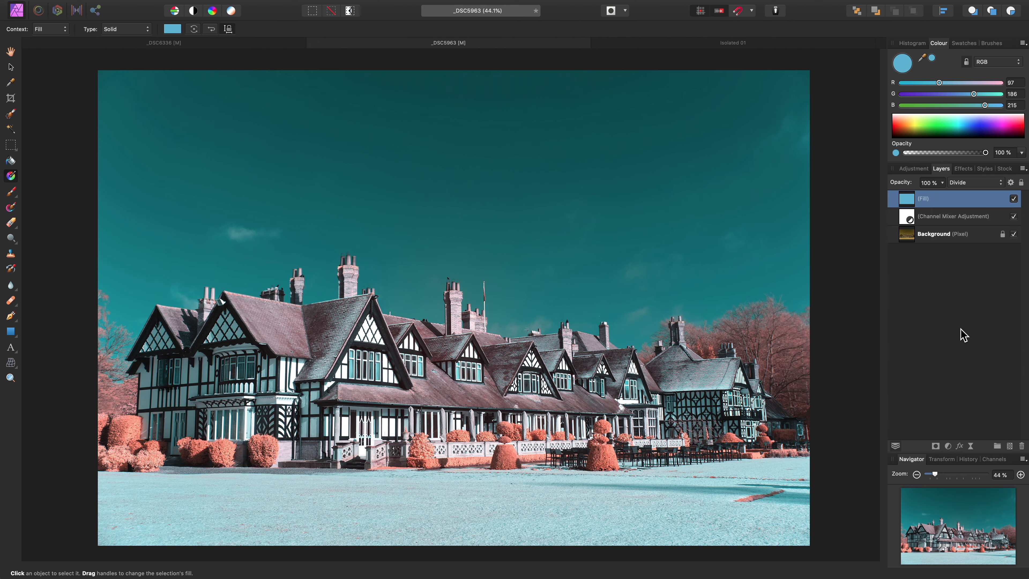
{"action": "left_click", "coordinate": [942, 182]}
{"action": "mouse_move", "coordinate": [944, 195]}
{"action": "left_mouse_down"}
{"action": "mouse_move", "coordinate": [899, 199]}
{"action": "mouse_move", "coordinate": [946, 206]}
{"action": "left_mouse_up"}
- Change the colour controls to Boxes with Lightness, try a darker fill colour, and settle slightly lighter than the sampled blue
{"action": "left_click", "coordinate": [1021, 43]}
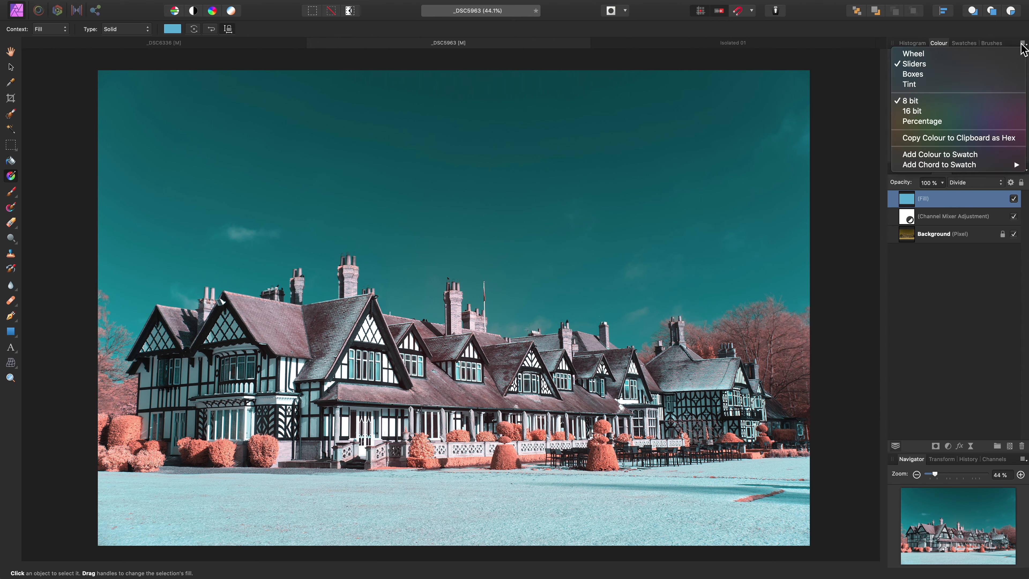
{"action": "left_click", "coordinate": [980, 74]}
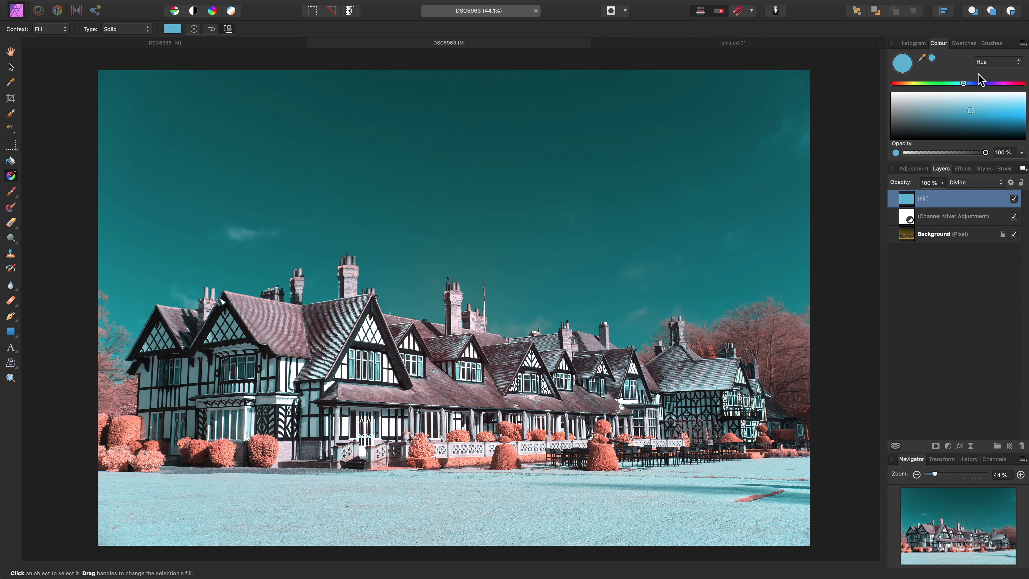
{"action": "left_click", "coordinate": [998, 64]}
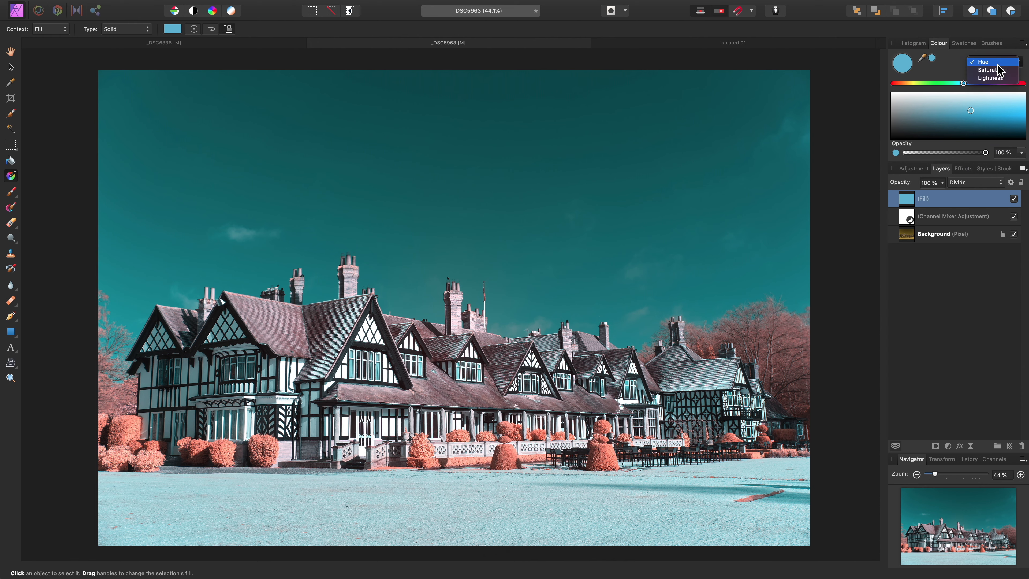
{"action": "left_click", "coordinate": [1002, 78]}
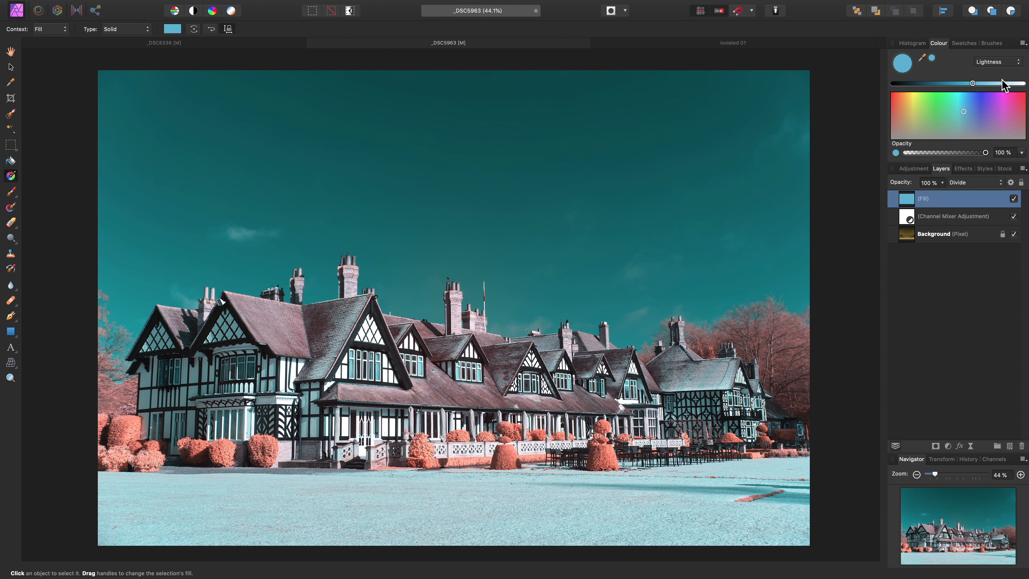
{"action": "left_click_drag", "start_coordinate": [972, 83], "coordinate": [938, 92]}
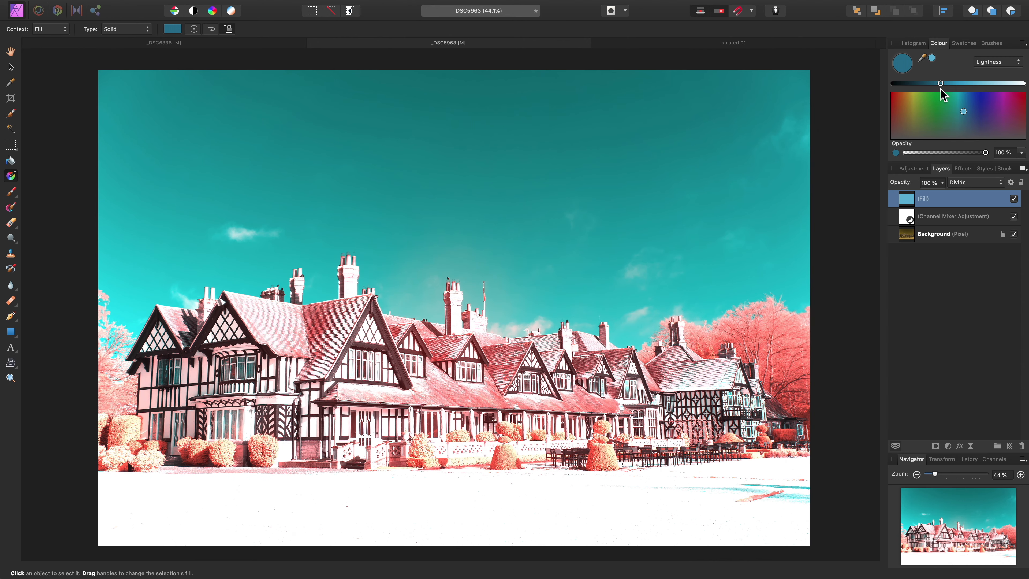
{"action": "left_click_drag", "start_coordinate": [941, 88], "coordinate": [979, 95]}
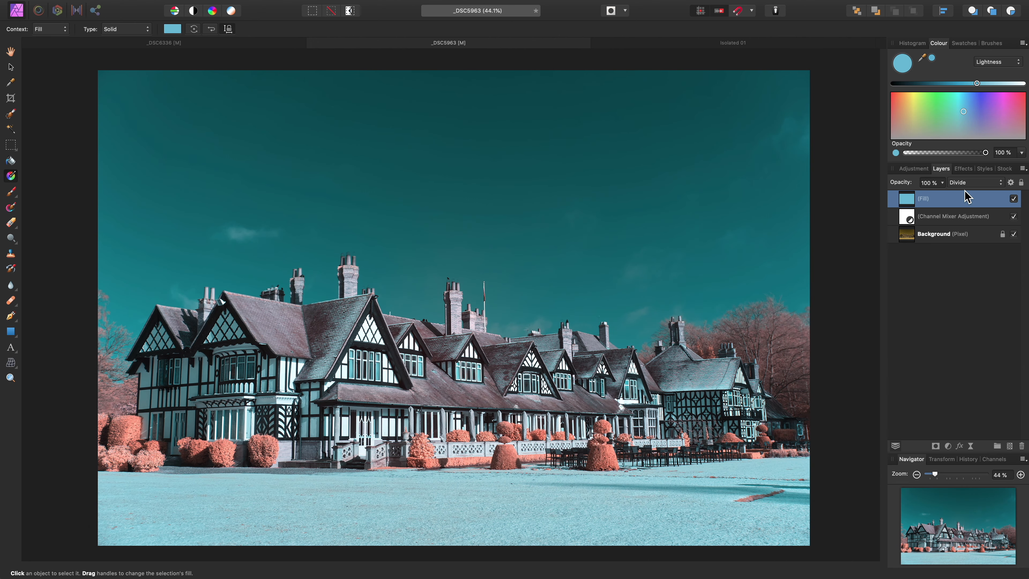
- In the Isolated 01 document, add a live Lighting filter to the background and set its blend mode to Divide
{"action": "left_click", "coordinate": [752, 43]}
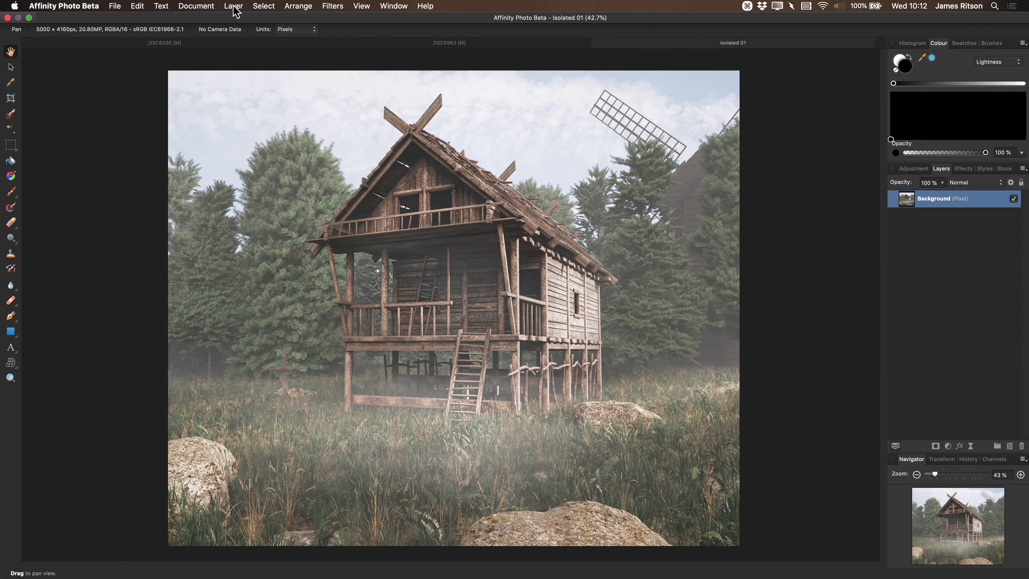
{"action": "left_click", "coordinate": [233, 6]}
{"action": "mouse_move", "coordinate": [294, 129]}
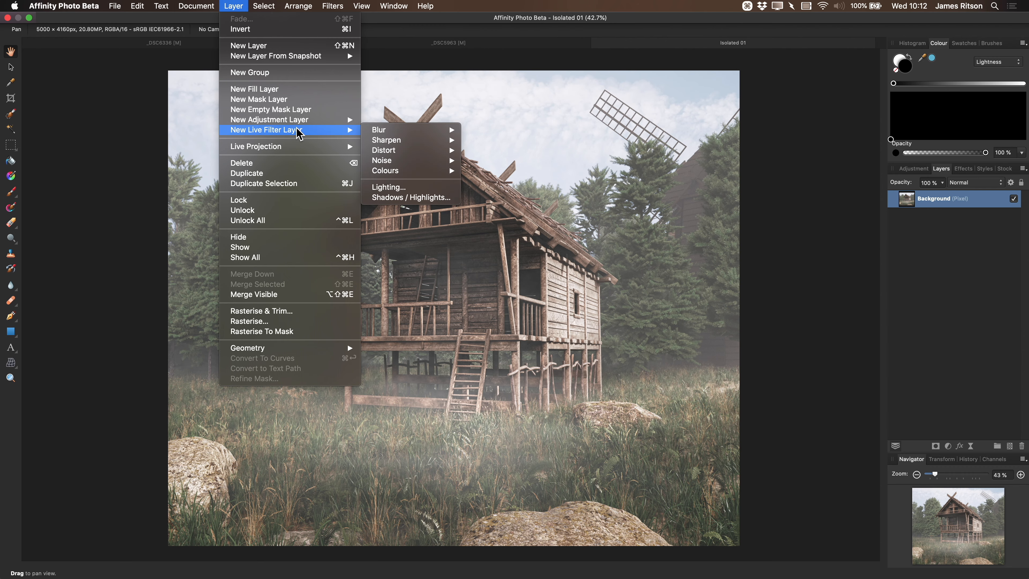
{"action": "left_click", "coordinate": [439, 189]}
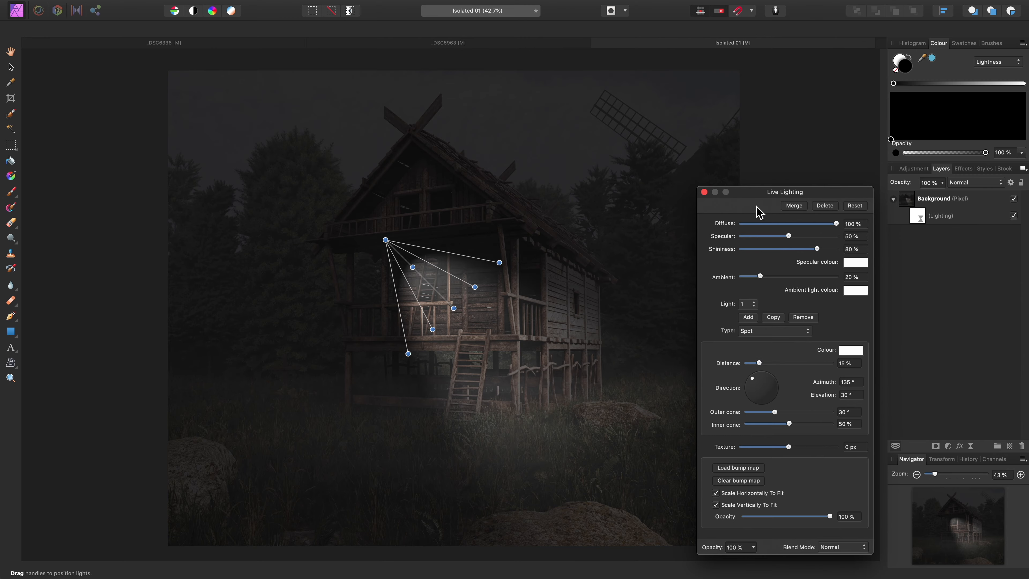
{"action": "left_click", "coordinate": [833, 547]}
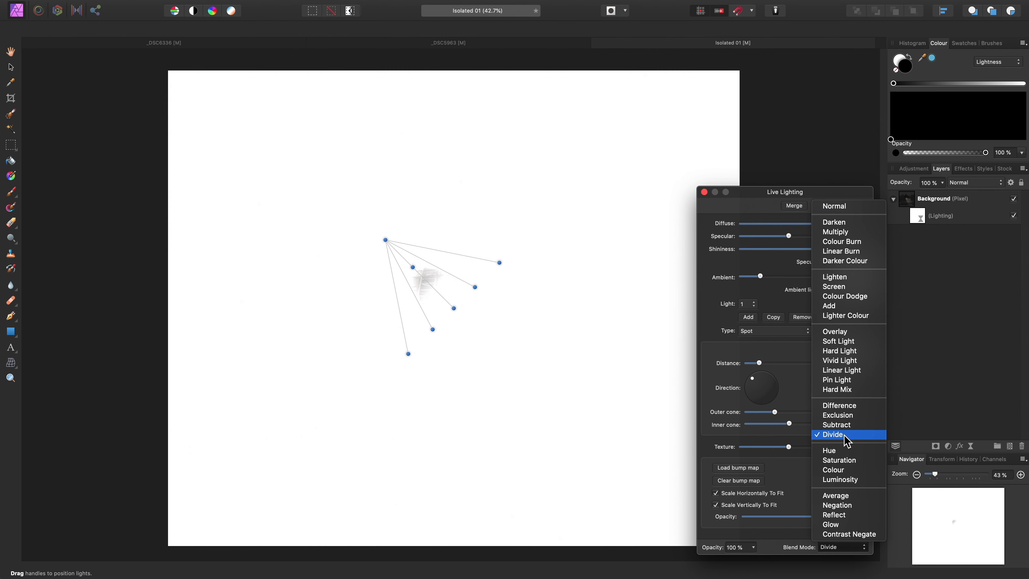
{"action": "left_click", "coordinate": [845, 434]}
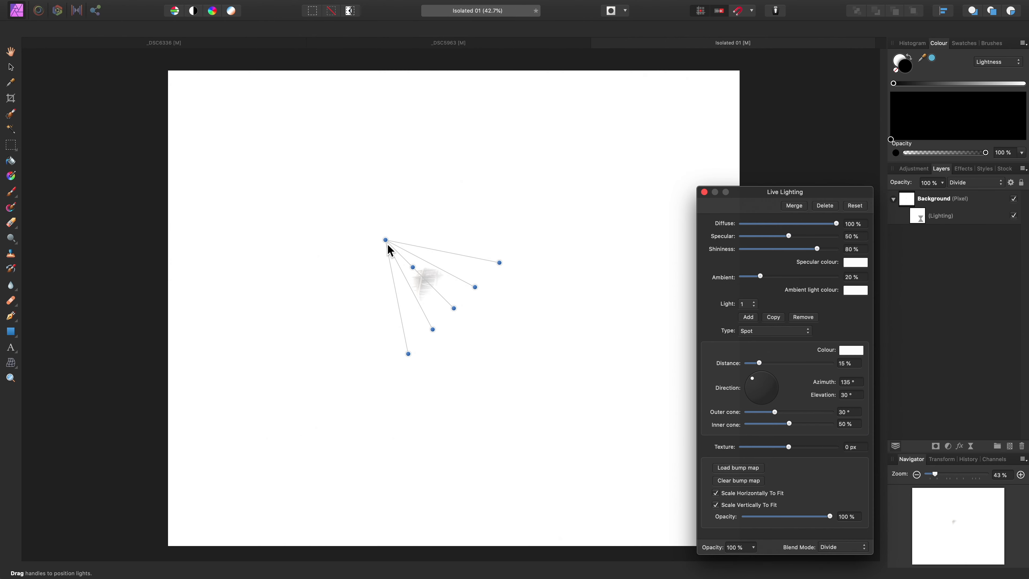
- Place the spot light's source beyond the image's upper-right corner, with distance 62 %, outer cone about 48° and inner cone about 34 %
{"action": "left_click_drag", "start_coordinate": [385, 241], "coordinate": [598, 173]}
{"action": "scroll", "coordinate": [375, 305], "scroll_direction": "down", "scroll_amount": 5}
{"action": "left_click_drag", "start_coordinate": [501, 230], "coordinate": [595, 166]}
{"action": "left_click_drag", "start_coordinate": [515, 424], "coordinate": [629, 486]}
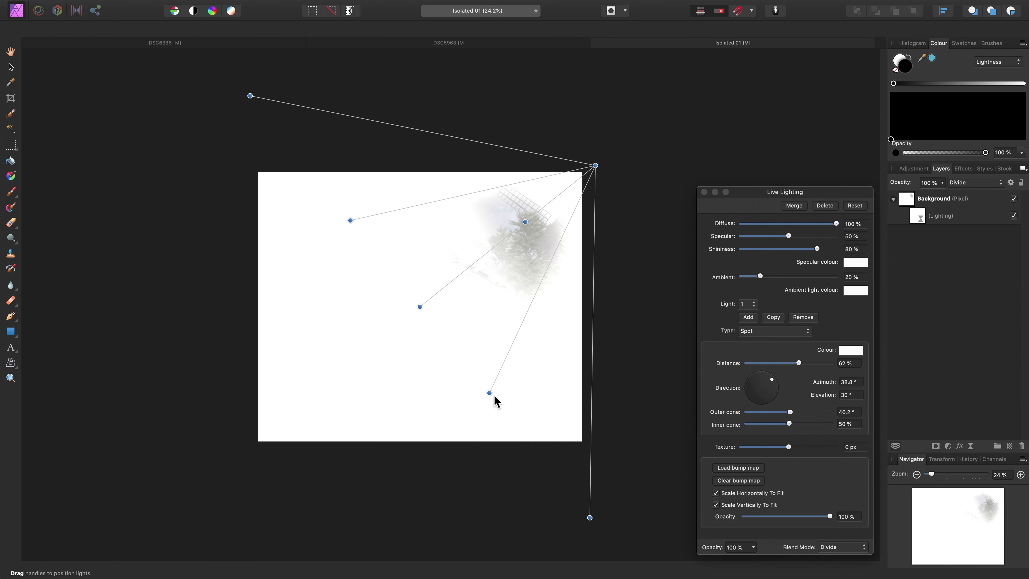
{"action": "left_click_drag", "start_coordinate": [490, 392], "coordinate": [449, 344]}
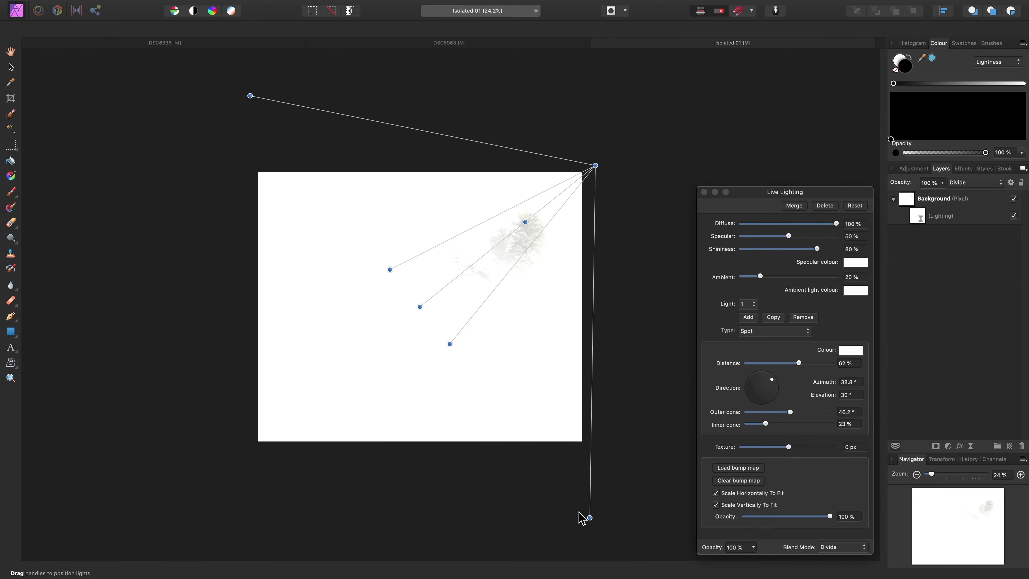
{"action": "mouse_move", "coordinate": [590, 519]}
{"action": "left_mouse_down"}
{"action": "mouse_move", "coordinate": [556, 511]}
{"action": "mouse_move", "coordinate": [602, 533]}
{"action": "left_mouse_up"}
{"action": "left_click_drag", "start_coordinate": [450, 343], "coordinate": [465, 367]}
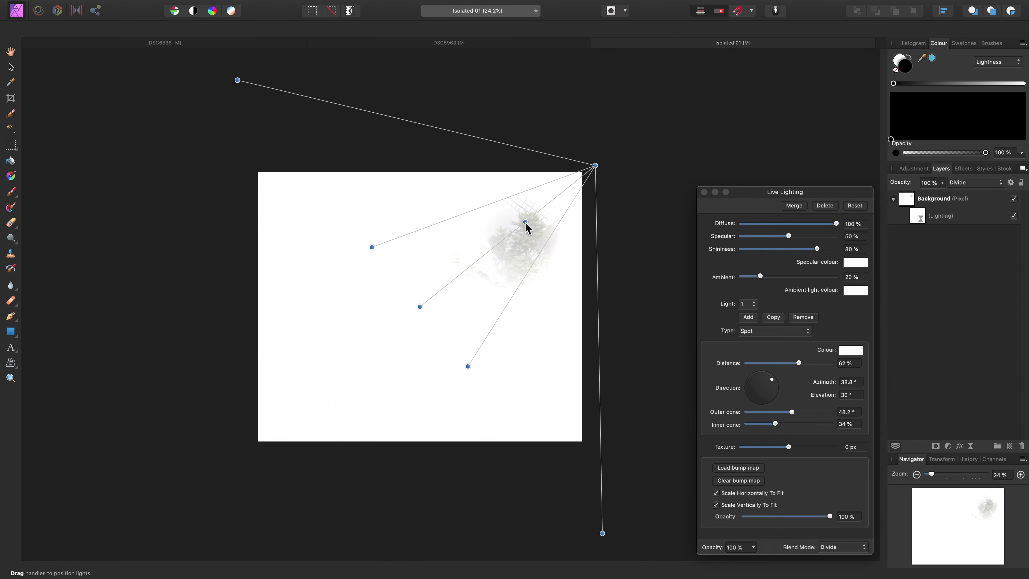
- Raise the light's elevation to about 50°, shift its target slightly down over the cabin, and set Ambient to 43 %
{"action": "left_click_drag", "start_coordinate": [526, 222], "coordinate": [486, 256]}
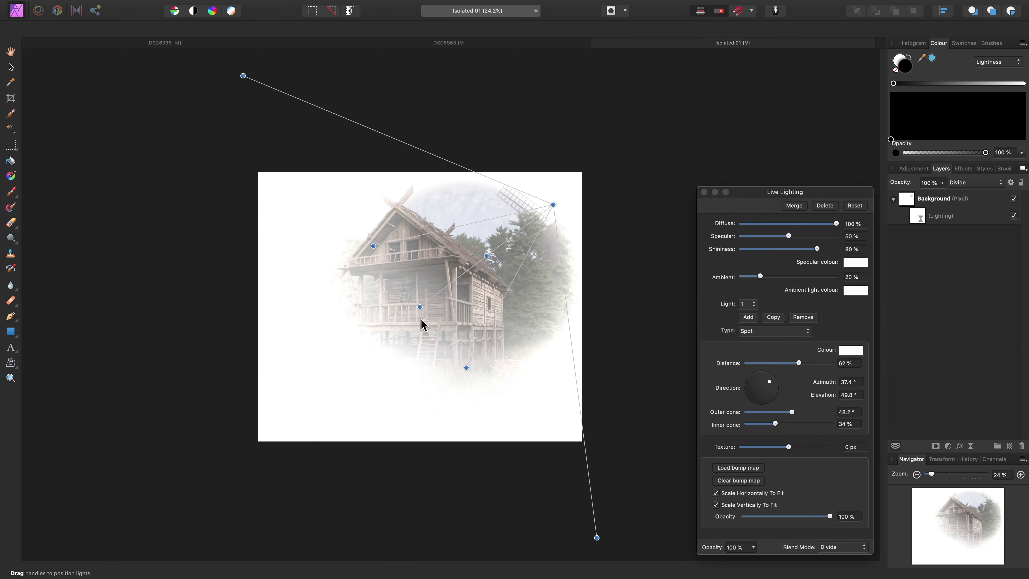
{"action": "left_click_drag", "start_coordinate": [419, 307], "coordinate": [412, 314]}
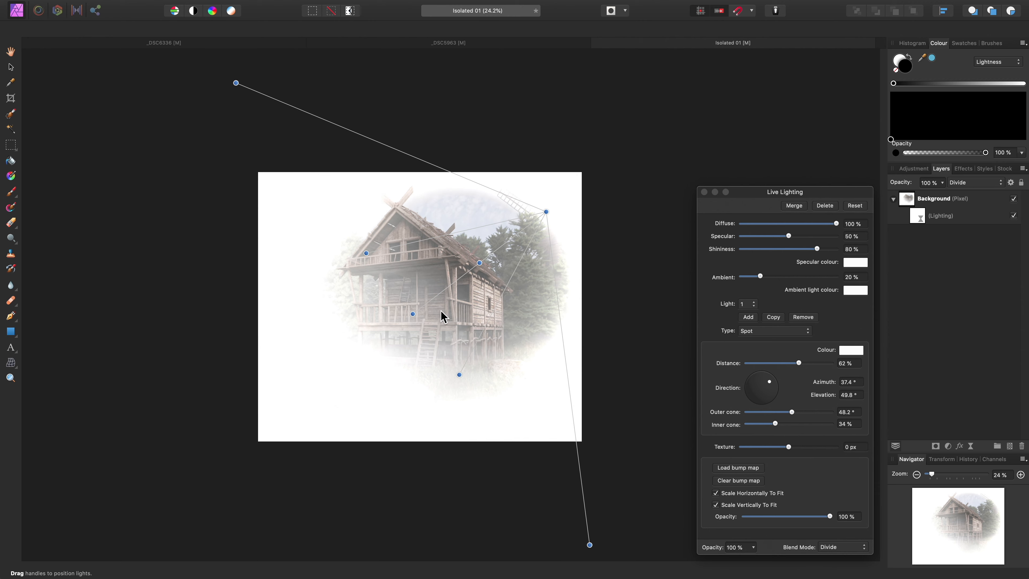
{"action": "left_click_drag", "start_coordinate": [761, 278], "coordinate": [783, 282]}
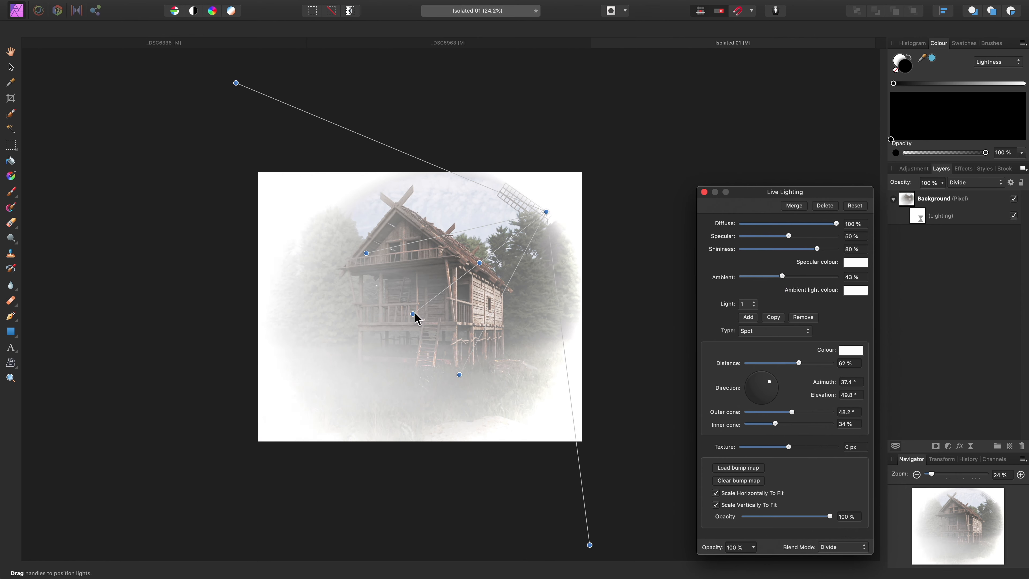
- Move the light up toward the cabin's roof and set elevation to about 53°, outer cone about 48° and inner cone about 41 %
{"action": "left_click_drag", "start_coordinate": [416, 318], "coordinate": [475, 271]}
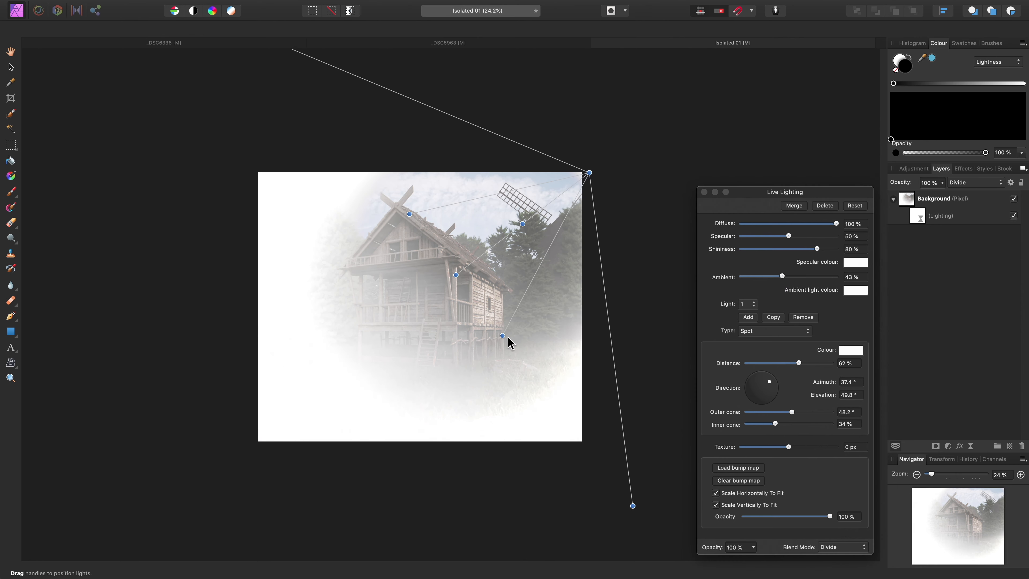
{"action": "left_click_drag", "start_coordinate": [503, 336], "coordinate": [514, 350]}
{"action": "mouse_move", "coordinate": [523, 224]}
{"action": "left_mouse_down"}
{"action": "mouse_move", "coordinate": [511, 234]}
{"action": "mouse_move", "coordinate": [517, 226]}
{"action": "left_mouse_up"}
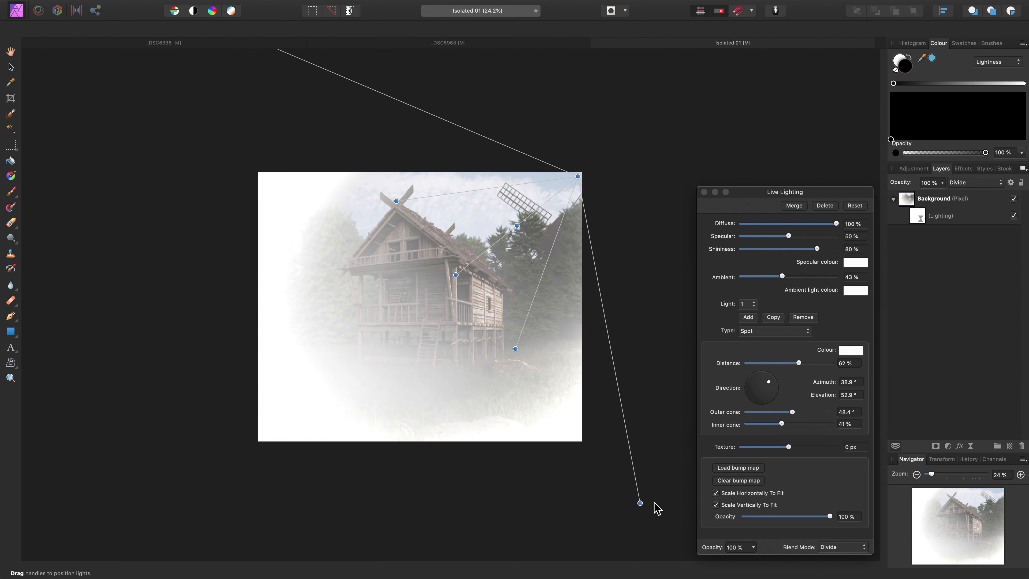
{"action": "left_click_drag", "start_coordinate": [654, 502], "coordinate": [638, 501]}
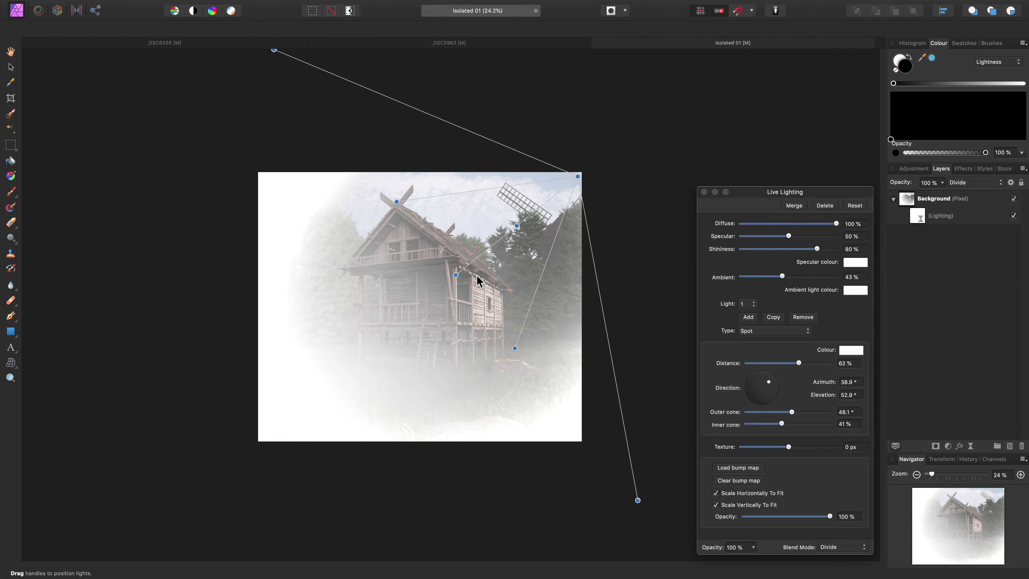
- Increase the lighting filter's Ambient to 50 % and Shininess to 94 %
{"action": "mouse_move", "coordinate": [783, 277]}
{"action": "left_mouse_down"}
{"action": "mouse_move", "coordinate": [808, 278]}
{"action": "mouse_move", "coordinate": [790, 285]}
{"action": "left_mouse_up"}
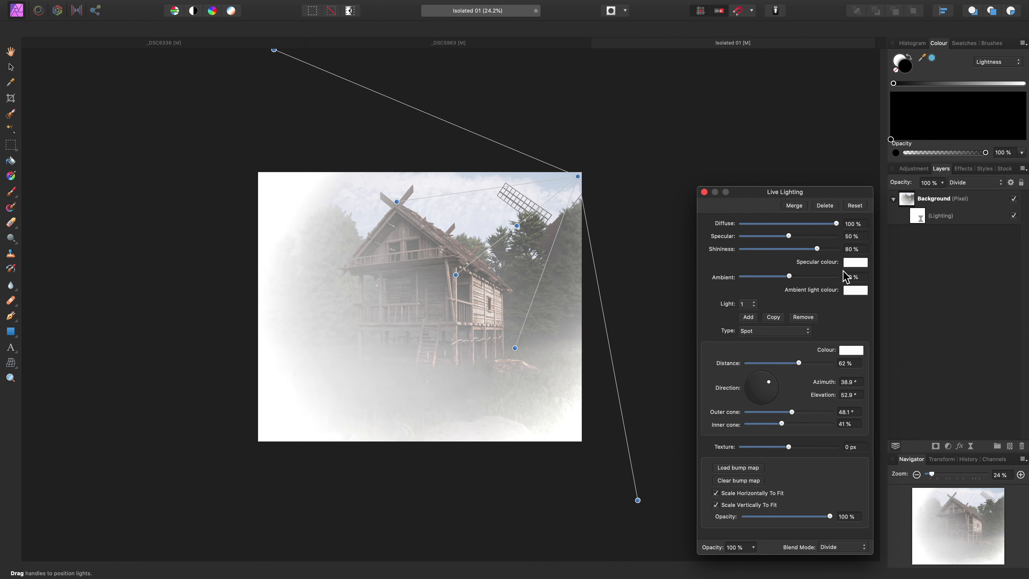
{"action": "left_click_drag", "start_coordinate": [818, 249], "coordinate": [835, 261]}
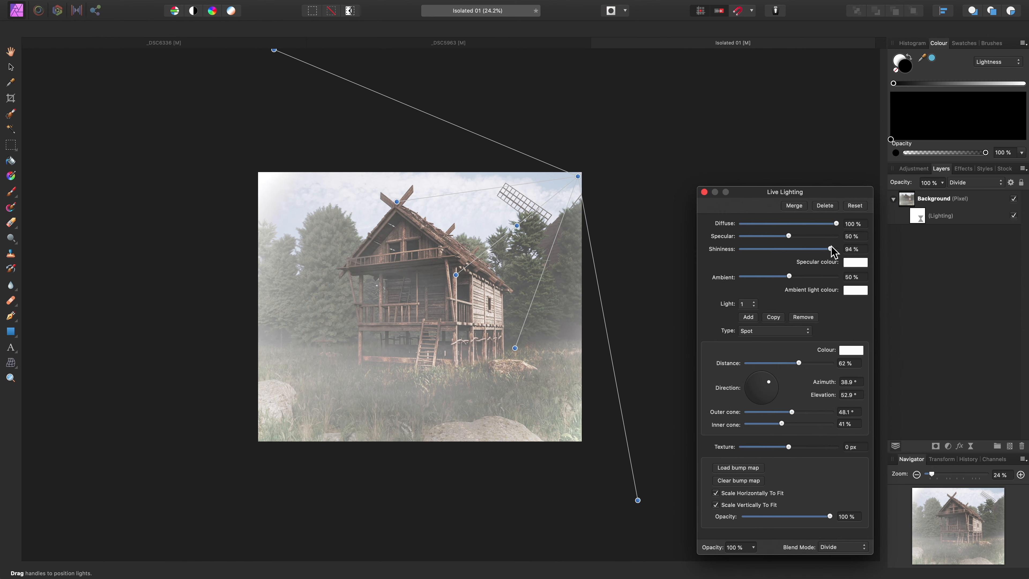
- Narrow the outer cone to about 40° and inner cone to about 21 %, extend the light's distance to 76 %, and close the lighting settings
{"action": "left_click_drag", "start_coordinate": [639, 504], "coordinate": [593, 448]}
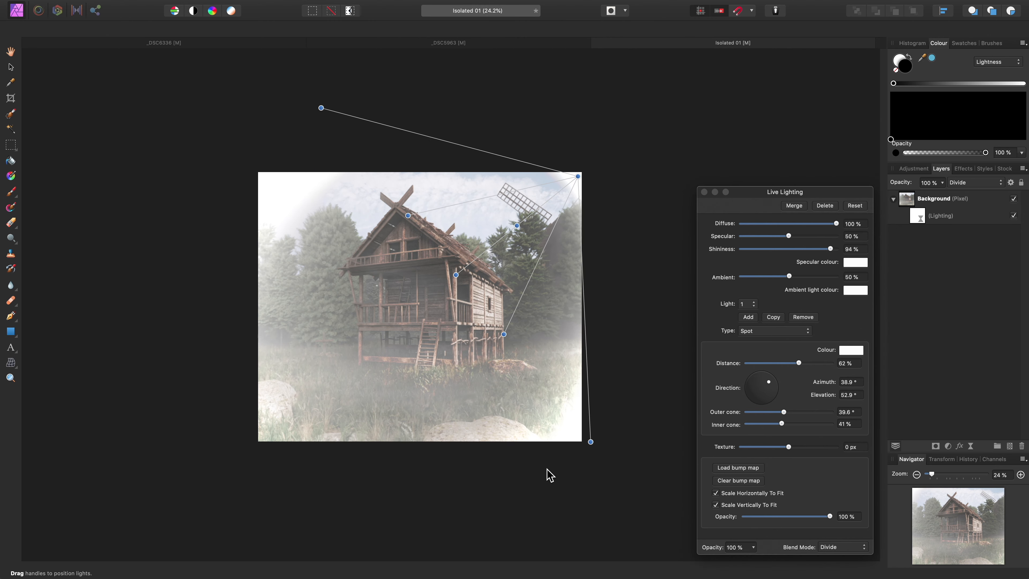
{"action": "left_click_drag", "start_coordinate": [514, 346], "coordinate": [460, 282]}
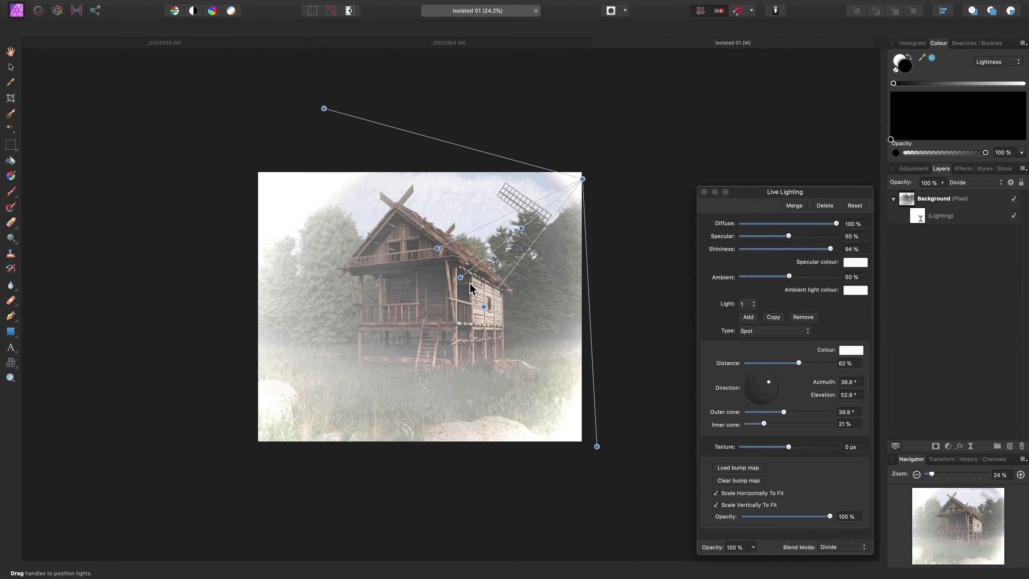
{"action": "mouse_move", "coordinate": [518, 230]}
{"action": "left_mouse_down"}
{"action": "mouse_move", "coordinate": [529, 221]}
{"action": "mouse_move", "coordinate": [519, 226]}
{"action": "left_mouse_up"}
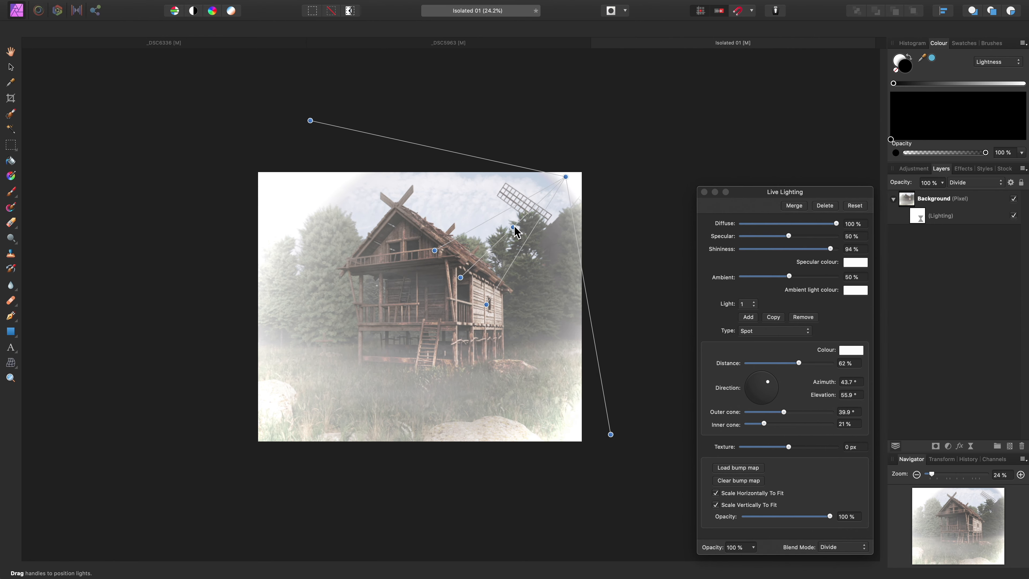
{"action": "left_click_drag", "start_coordinate": [577, 179], "coordinate": [603, 156]}
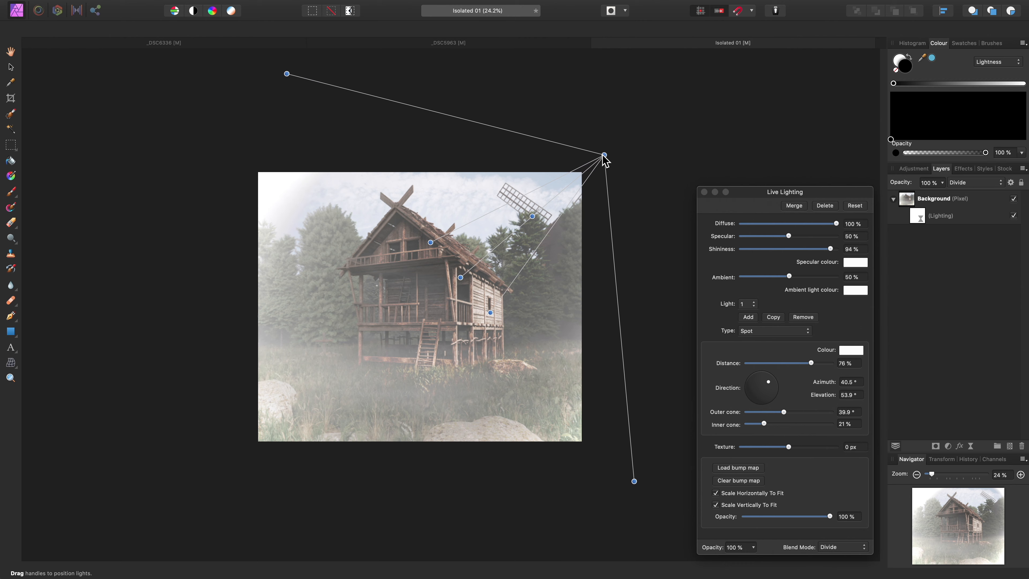
{"action": "left_click", "coordinate": [704, 192]}
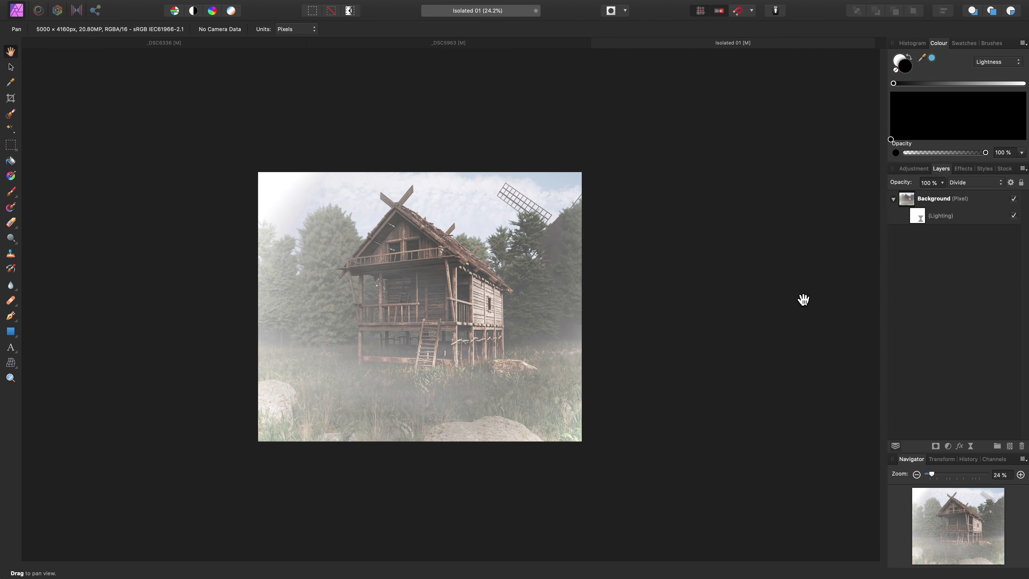
- Try a different opacity on the Lighting layer, return it to 100 %, and fit the image to the window
{"action": "left_click", "coordinate": [922, 221]}
{"action": "left_click", "coordinate": [941, 183]}
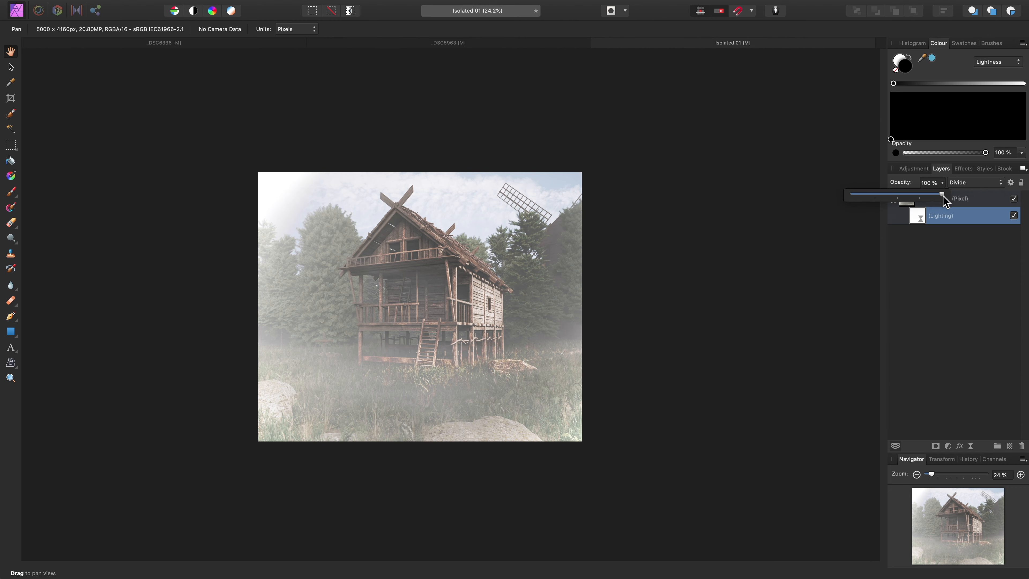
{"action": "mouse_move", "coordinate": [944, 198]}
{"action": "left_mouse_down"}
{"action": "mouse_move", "coordinate": [864, 205]}
{"action": "mouse_move", "coordinate": [950, 203]}
{"action": "left_mouse_up"}
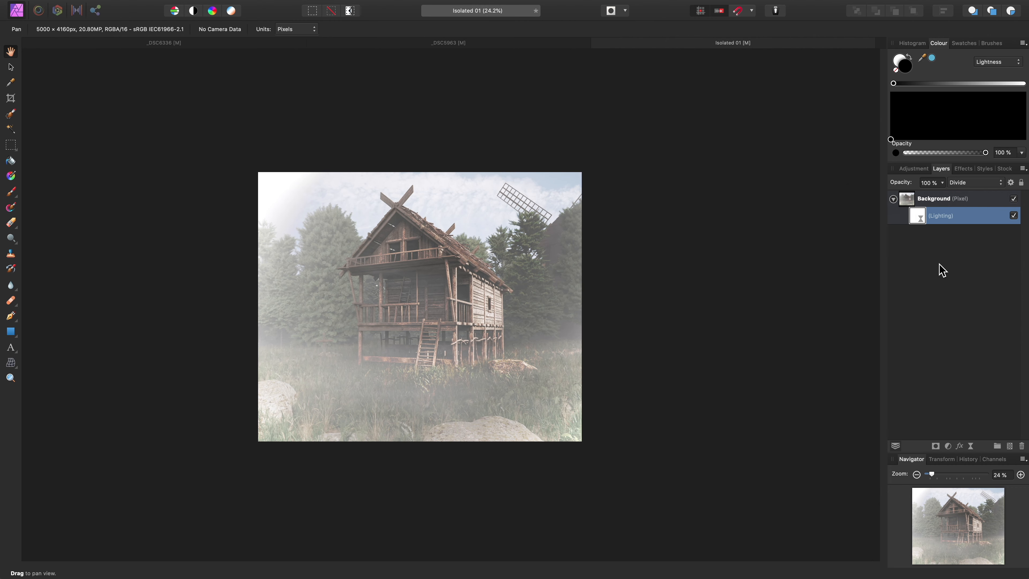
{"action": "key", "text": "super+0"}
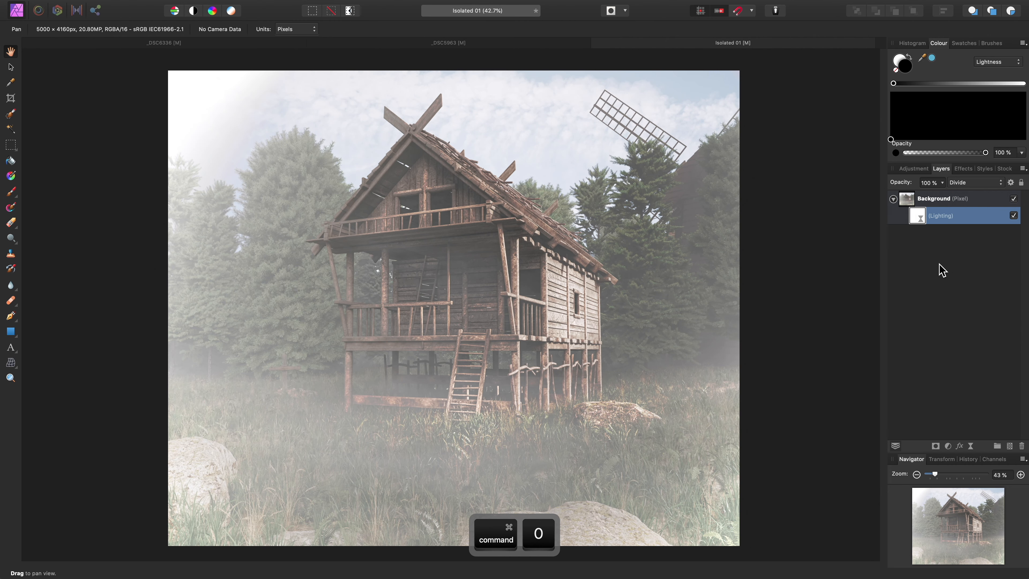